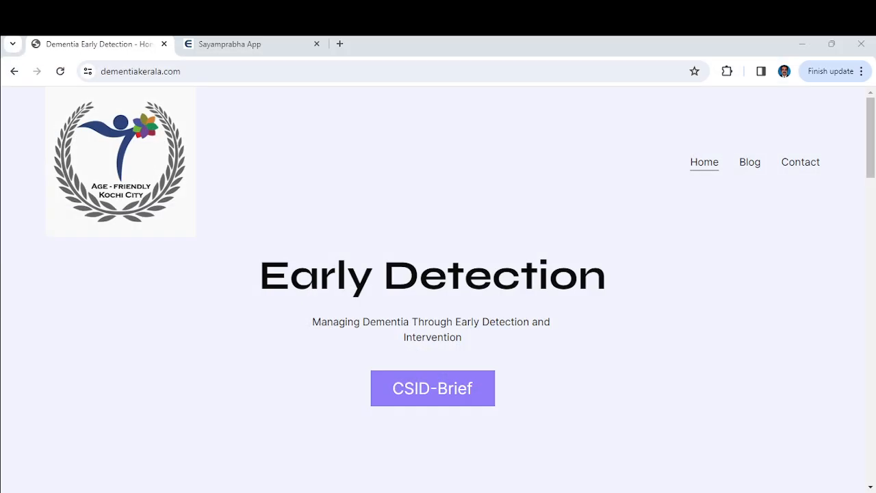
Launch the e-MIS screening app through the CSID-Brief button on the Early Detection page
left_click(436, 391)
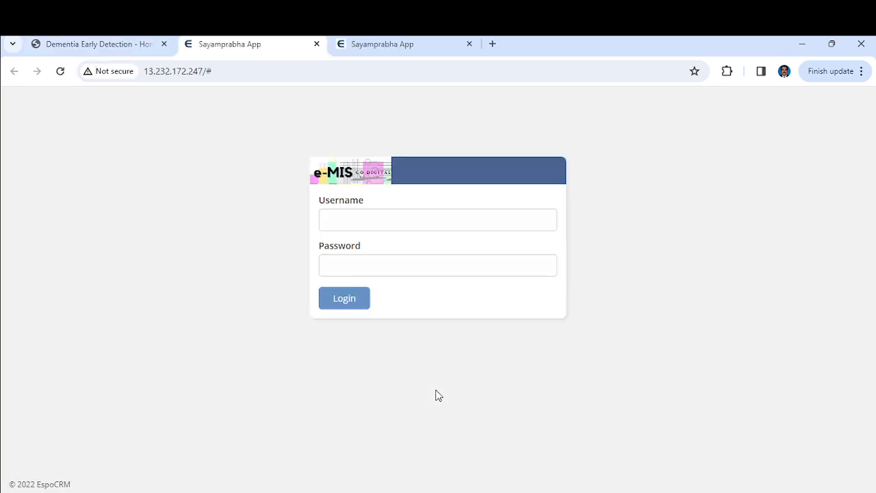
Sign in to e-MIS with the worker's username and password
left_click(417, 224)
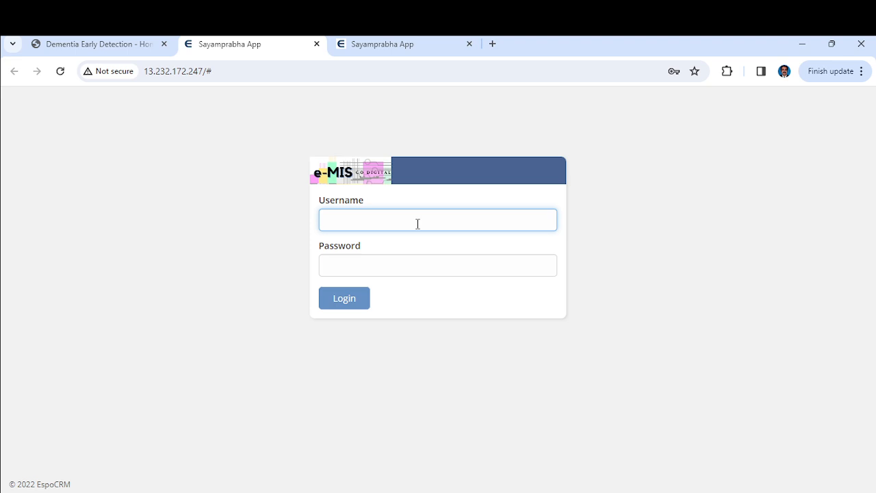
type("ot_ks")
key("ctrl+a")
left_click(384, 265)
type("••••••")
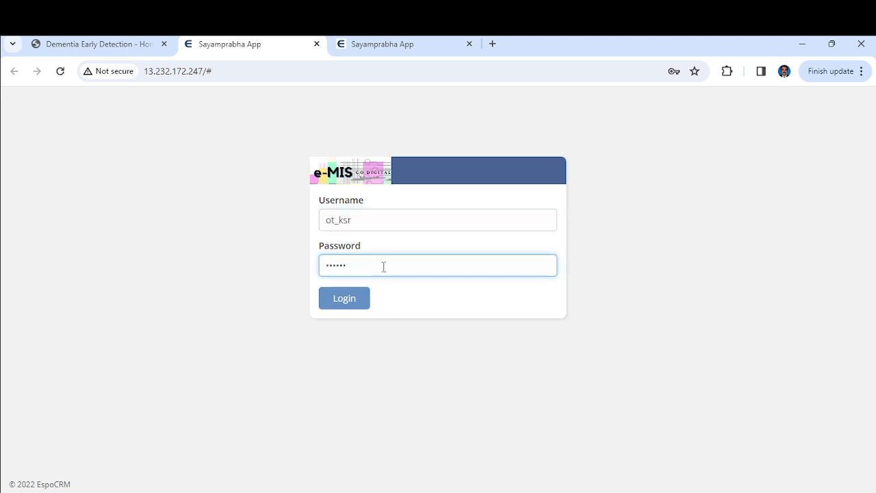
key("Return")
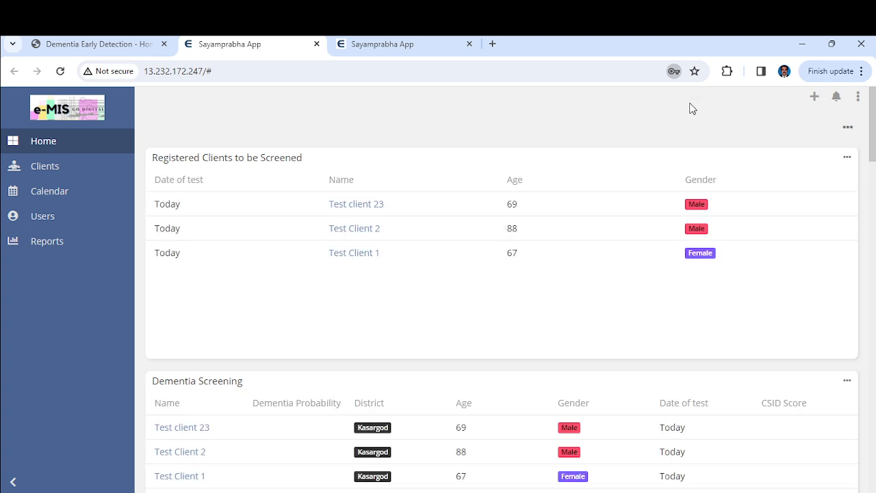
Review the Dementia Screening dashboard tables, then bring up the Clients list of 4 clients
scroll(702, 382, "down", 10)
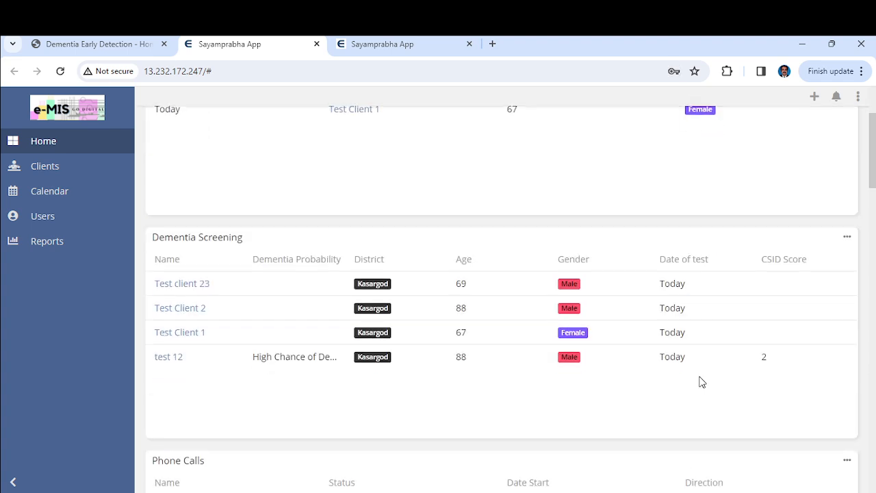
scroll(701, 381, "down", 2)
scroll(701, 381, "up", 10)
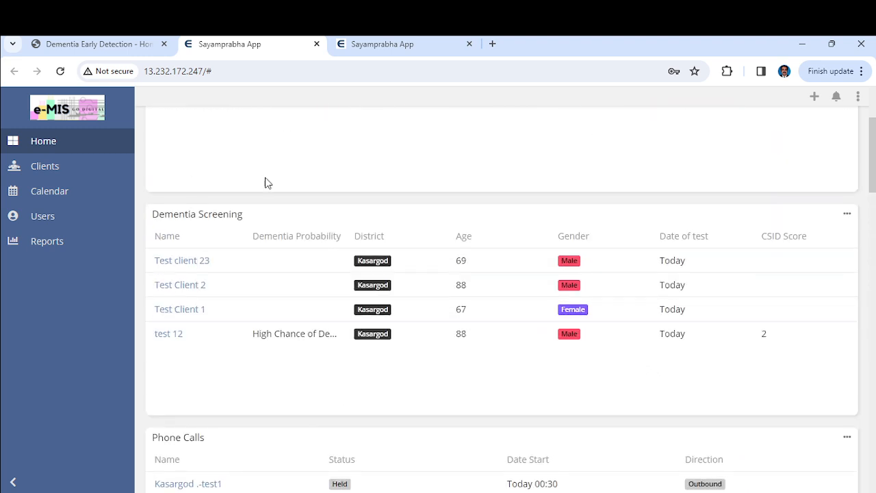
left_click(36, 167)
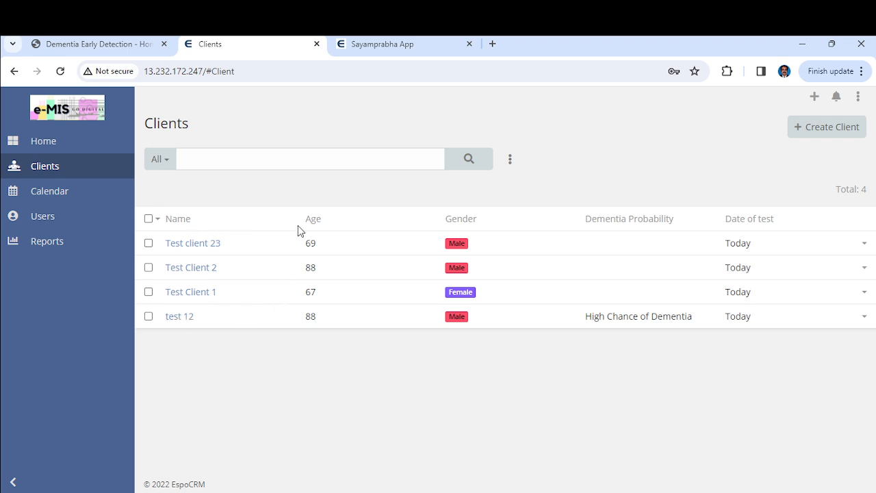
Start a new client with the client's name, OP number, age 78 and gender Female
left_click(836, 132)
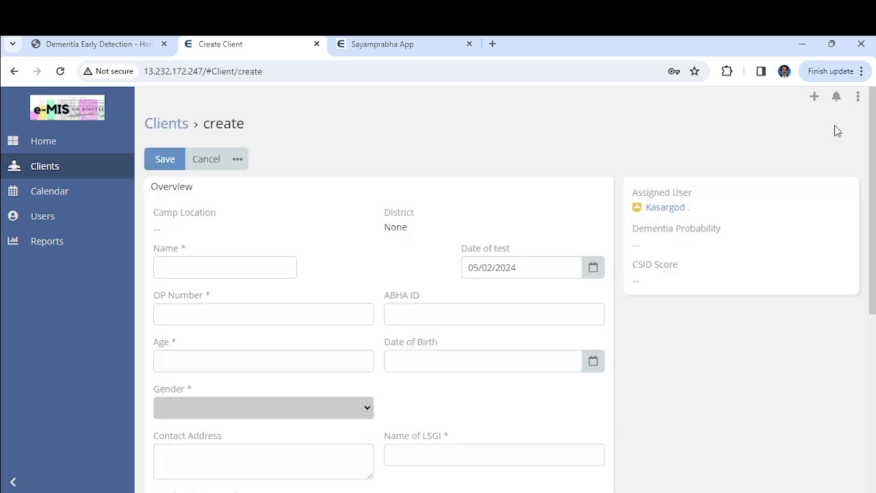
left_click(222, 267)
type("Praveen")
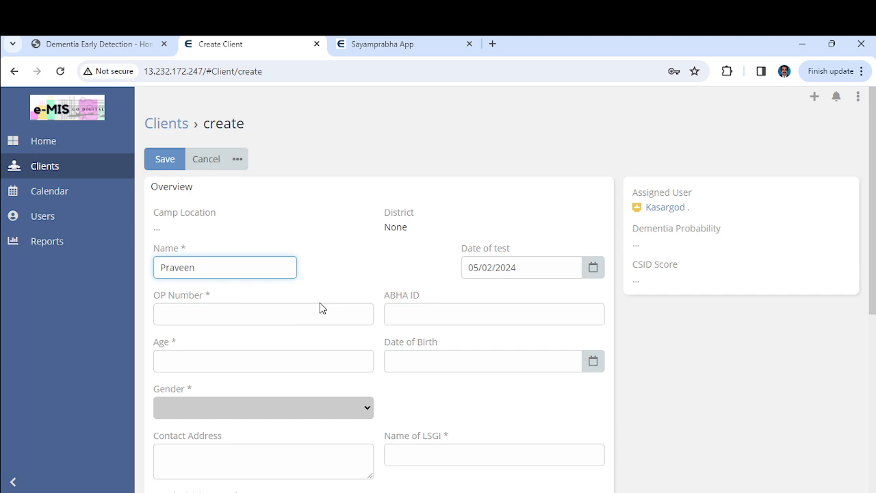
left_click(242, 320)
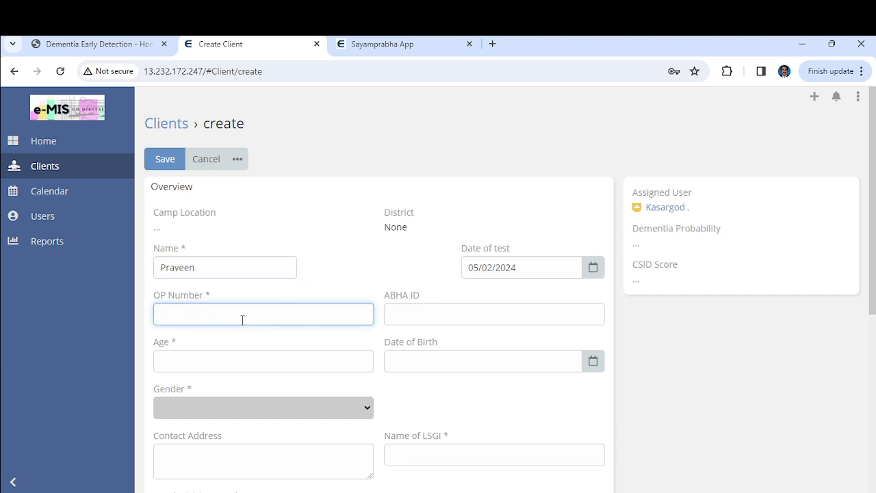
type("2345")
left_click(291, 365)
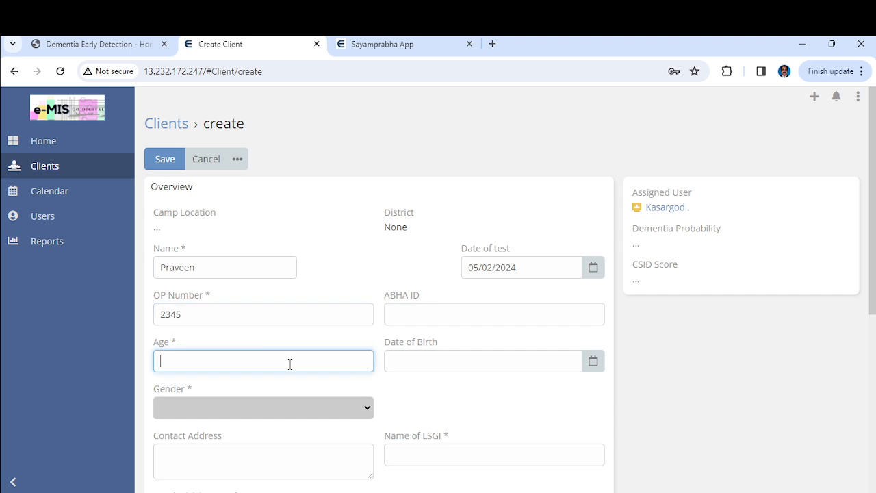
type("78")
scroll(456, 391, "down", 2)
left_click(274, 305)
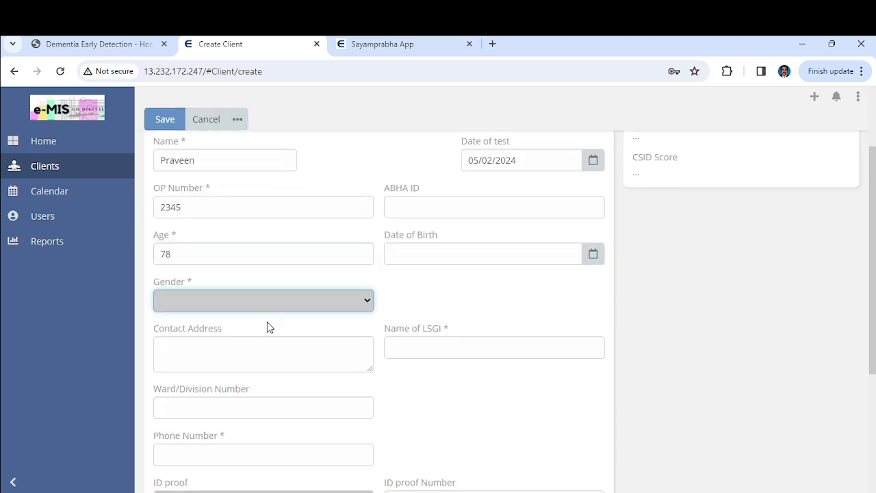
left_click(258, 350)
scroll(381, 362, "down", 1)
scroll(382, 362, "down", 1)
Enter Text as the LSGI name and the client's phone number, then save the client
left_click(445, 283)
type("Thr")
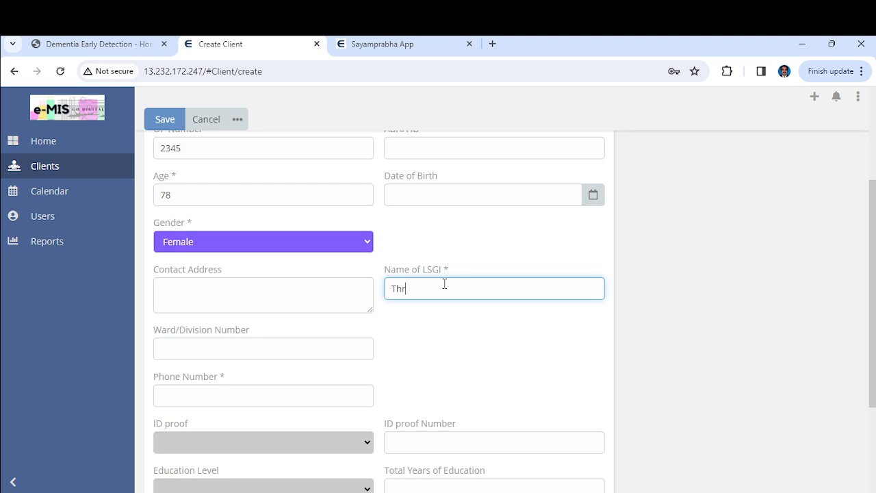
type("ikkakara\\\\")
key("BackSpace")
key("BackSpace")
key("BackSpace")
key("BackSpace")
key("BackSpace")
key("BackSpace")
key("BackSpace")
key("BackSpace")
key("BackSpace")
key("BackSpace")
key("BackSpace")
key("BackSpace")
key("BackSpace")
key("BackSpace")
type("Pili")
key("BackSpace")
key("BackSpace")
type("Tex")
left_click(467, 349)
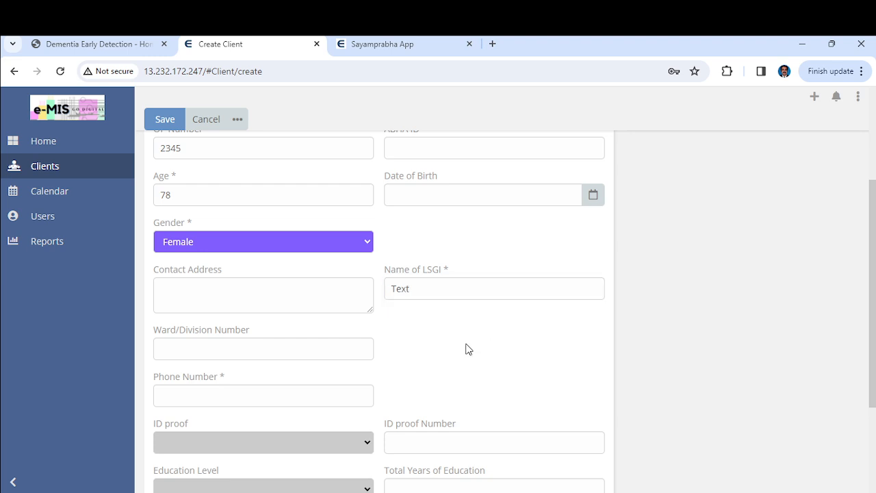
scroll(468, 349, "down", 1)
left_click(283, 319)
scroll(441, 341, "down", 1)
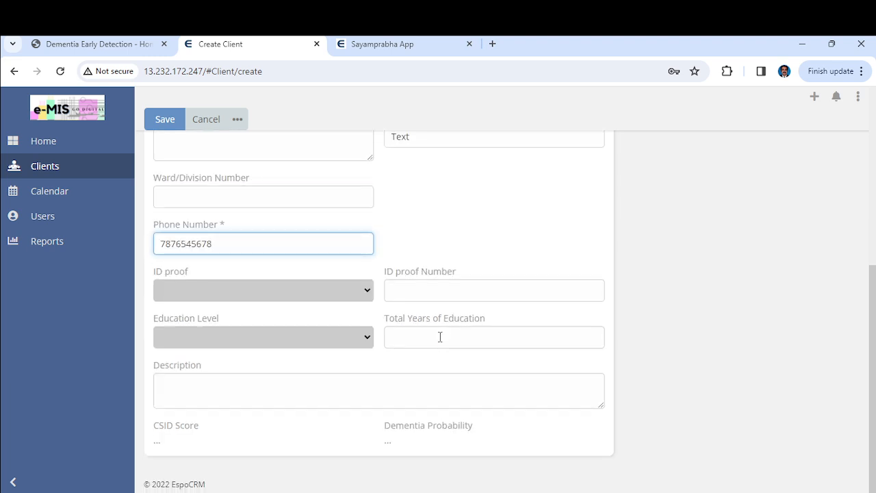
scroll(440, 337, "up", 4)
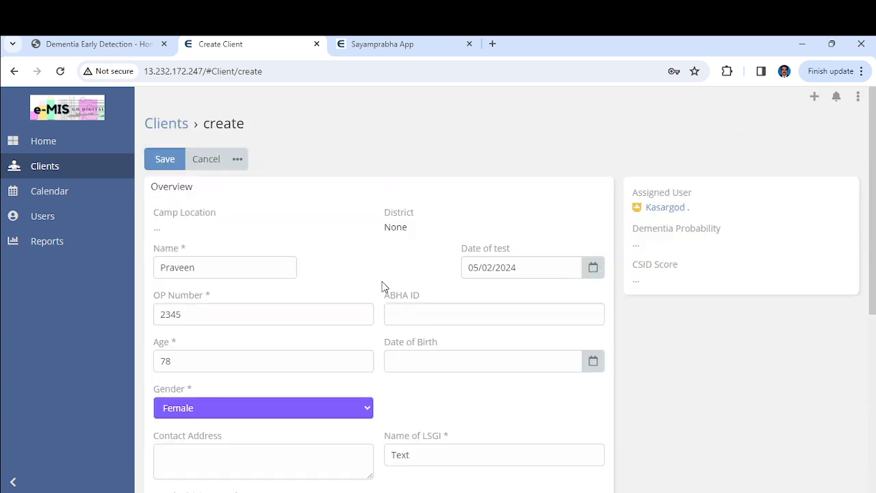
left_click(163, 162)
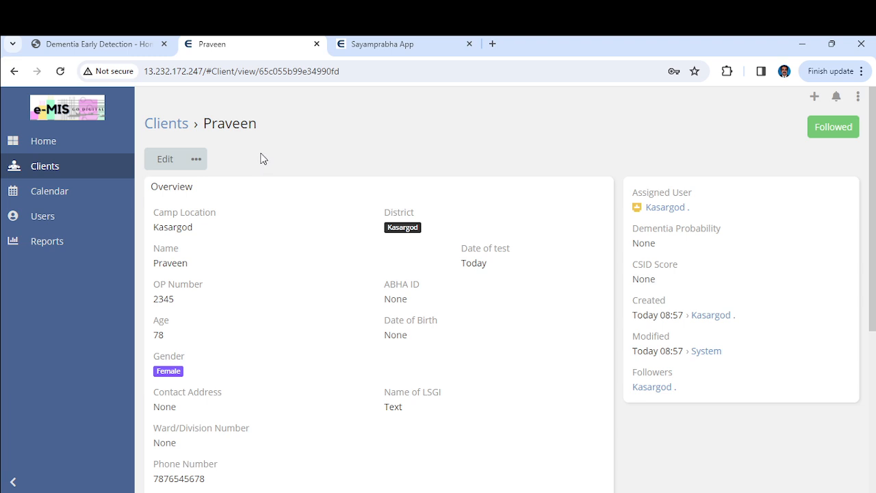
Return to the Clients list and reopen the new client's record at its screenings section
left_click(168, 124)
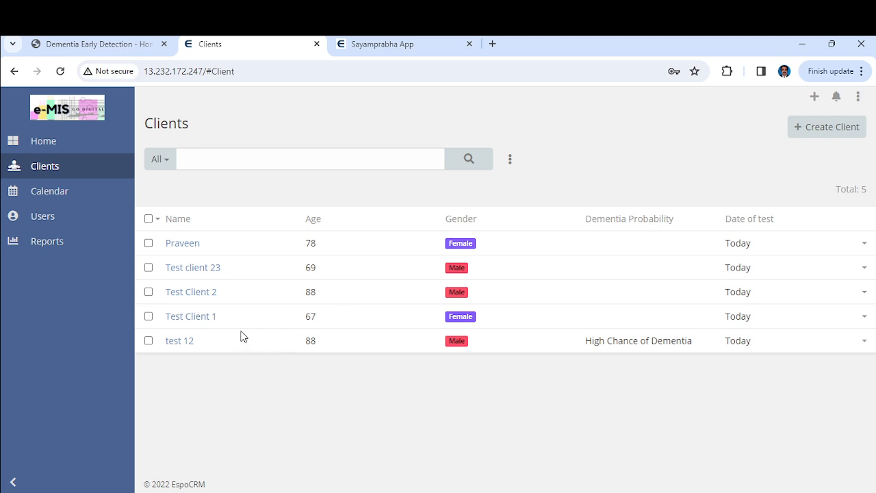
left_click(189, 244)
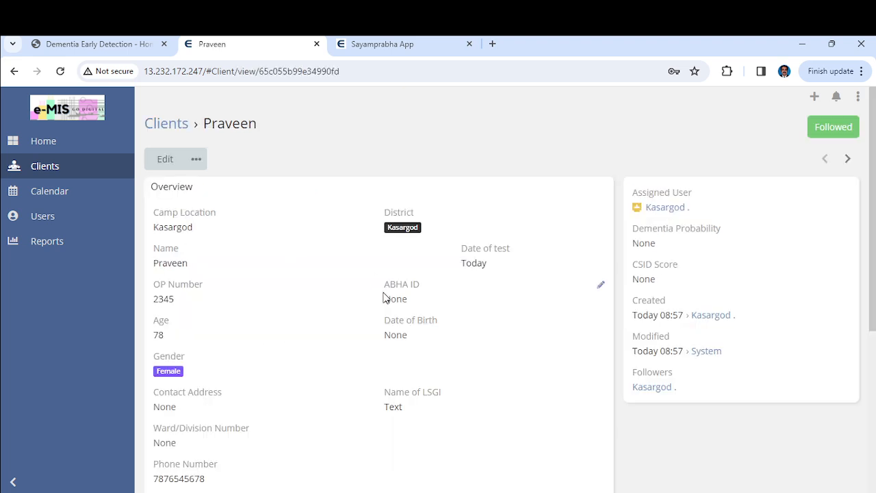
scroll(384, 299, "down", 4)
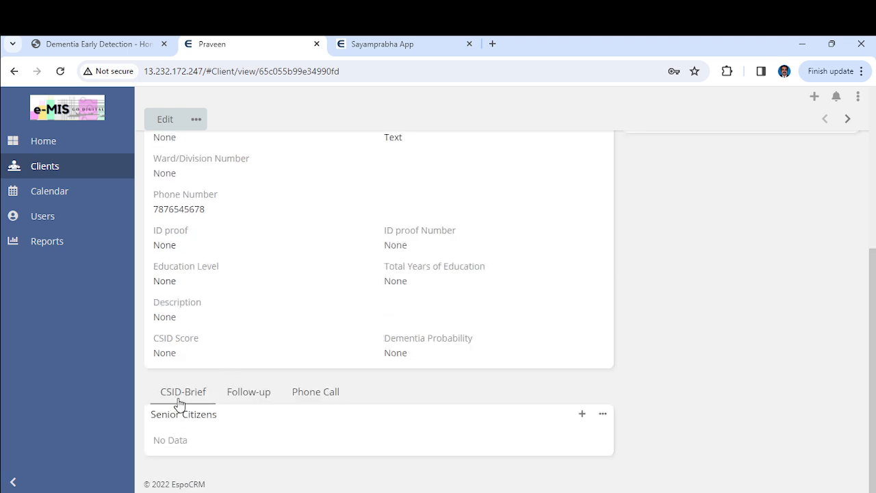
Add a new screening for the client using the complete screening form
left_click(582, 417)
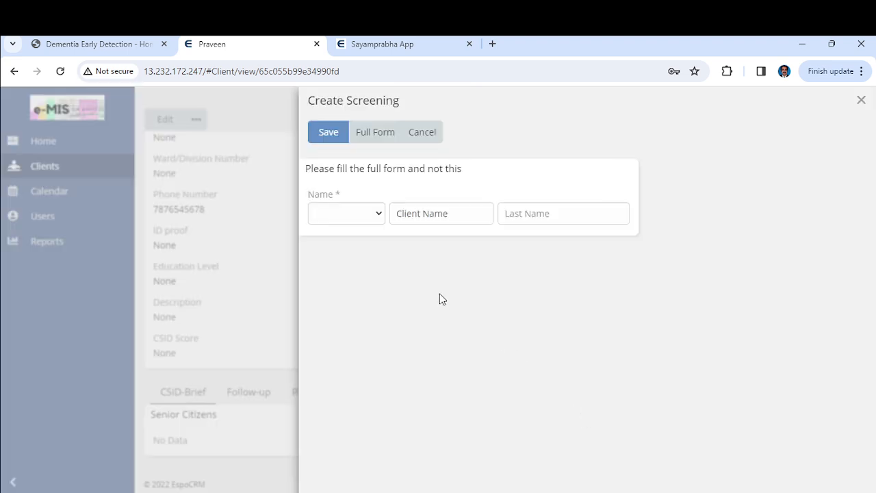
left_click(361, 139)
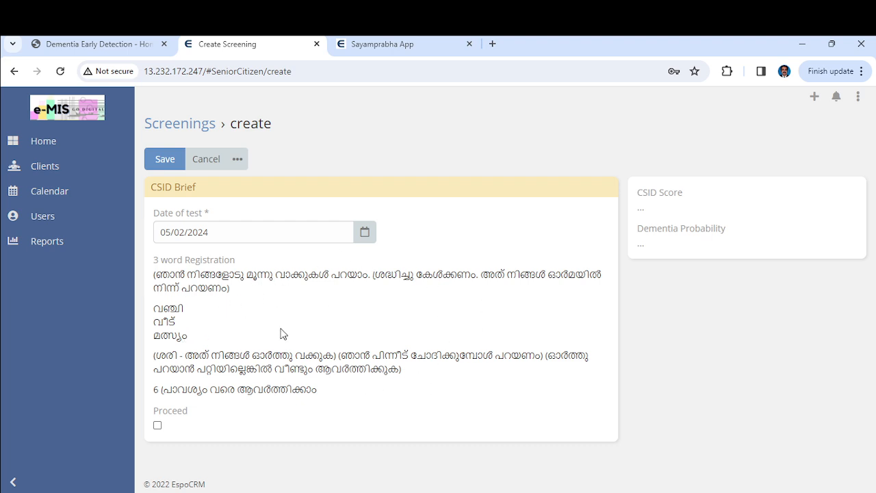
left_click(157, 426)
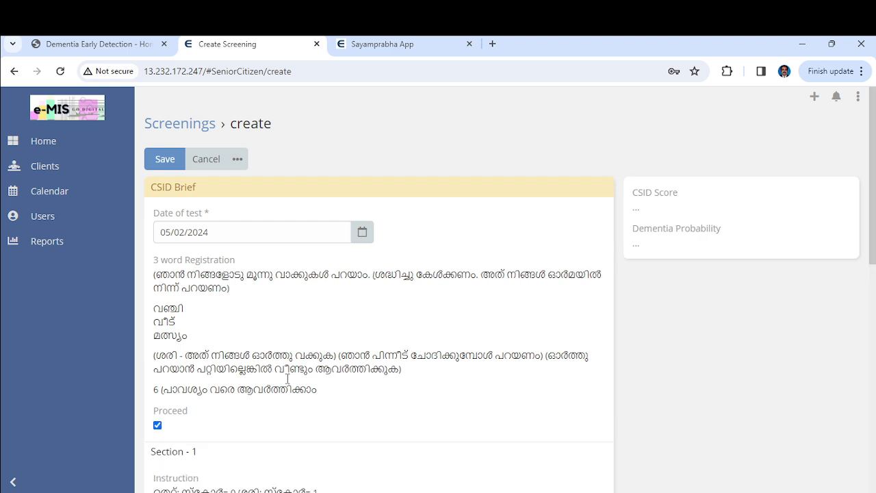
scroll(296, 380, "down", 4)
scroll(296, 382, "down", 1)
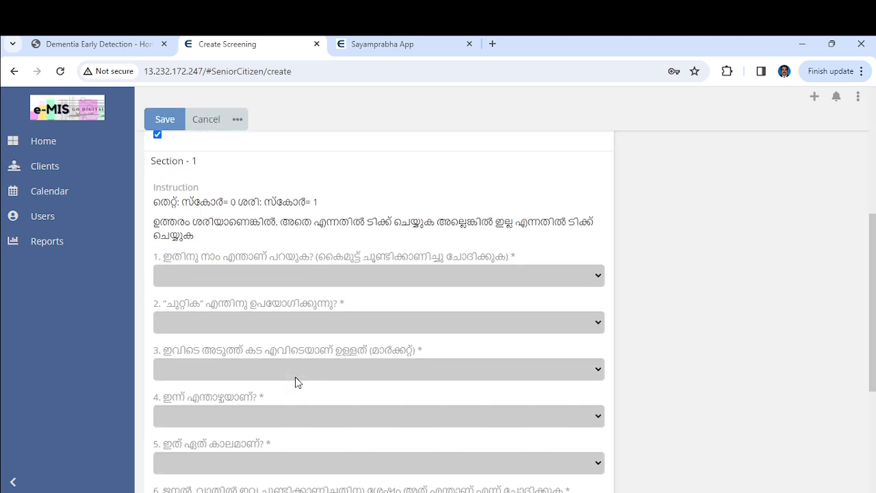
scroll(298, 382, "down", 1)
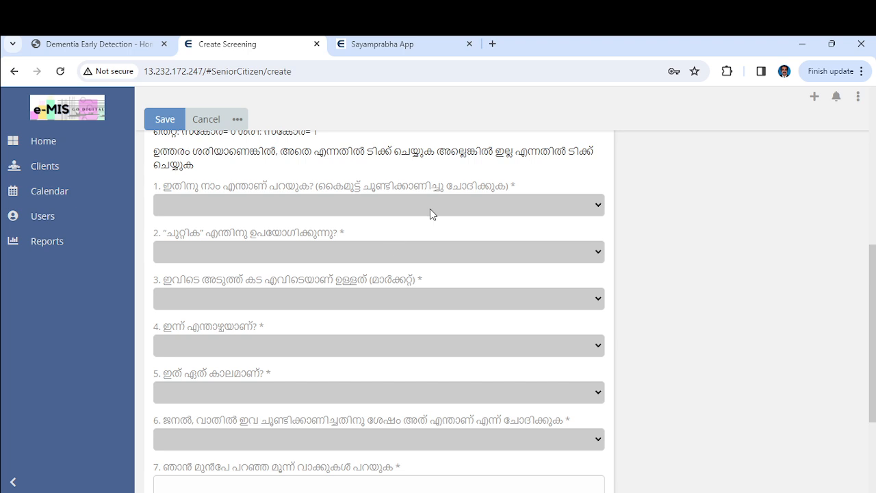
Answer Section 1: questions 2 and 3 ശരി; questions 1, 4, 5 and 6 തെറ്റ്
left_click(448, 195)
left_click(429, 234)
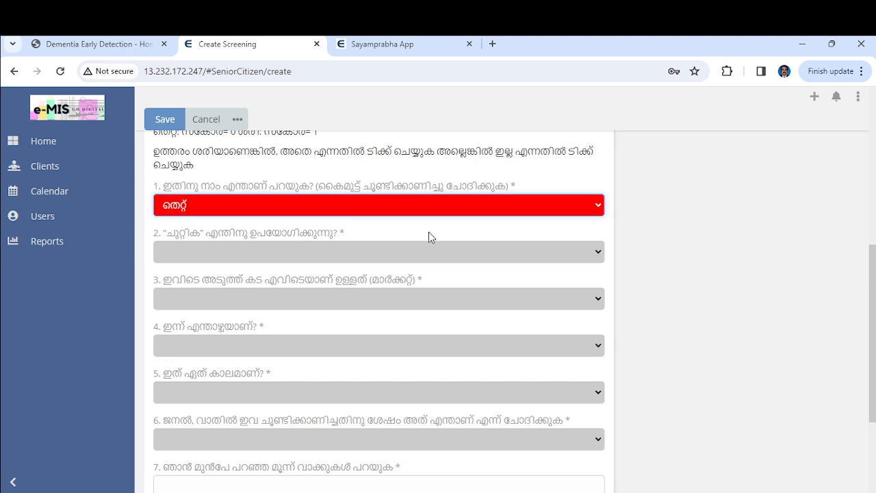
left_click(432, 259)
left_click(428, 296)
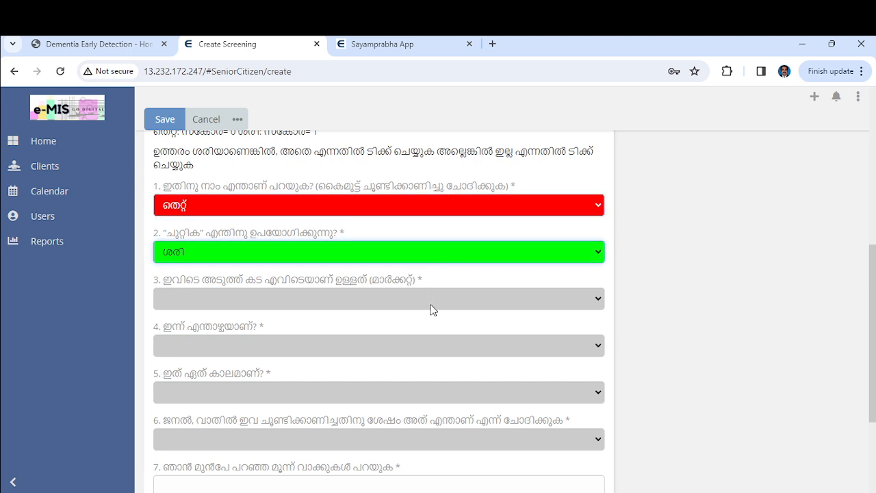
left_click(432, 344)
left_click(434, 353)
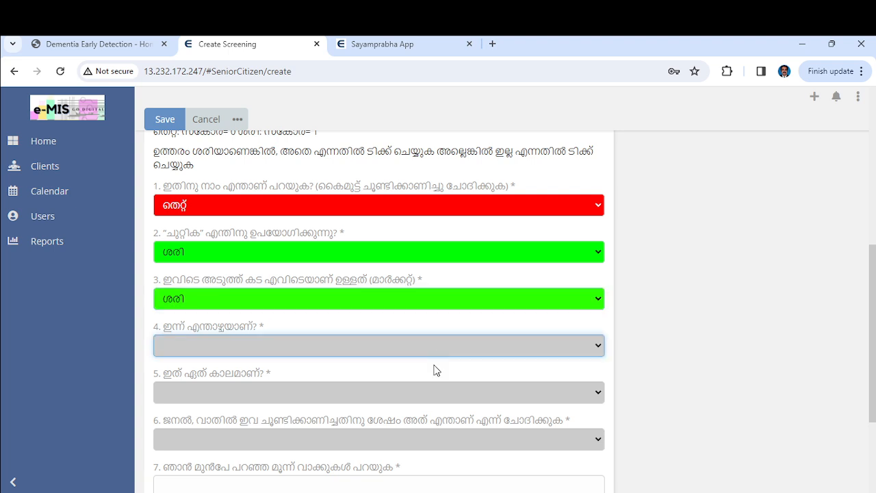
left_click(437, 380)
left_click(434, 393)
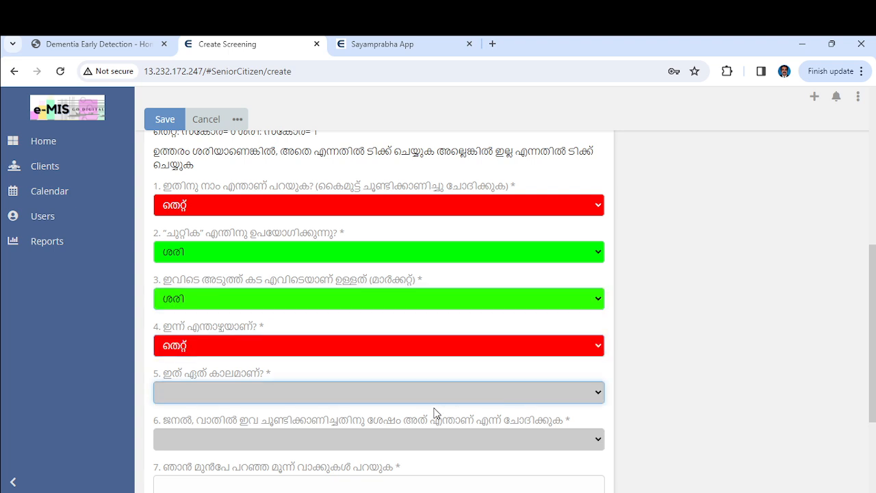
left_click(437, 425)
scroll(436, 424, "down", 3)
left_click(393, 282)
left_click(394, 311)
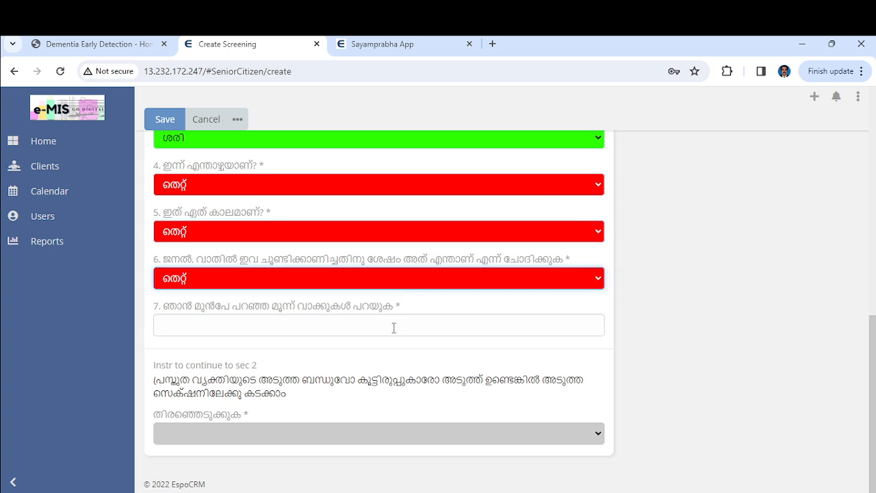
Record വഞ്ചി and മത്സ്യം as question 7's recalled words
left_click(392, 325)
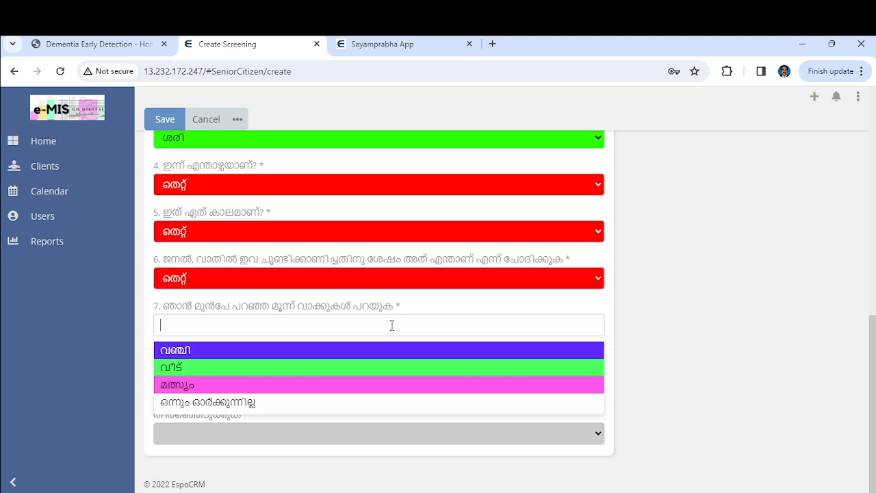
left_click(250, 403)
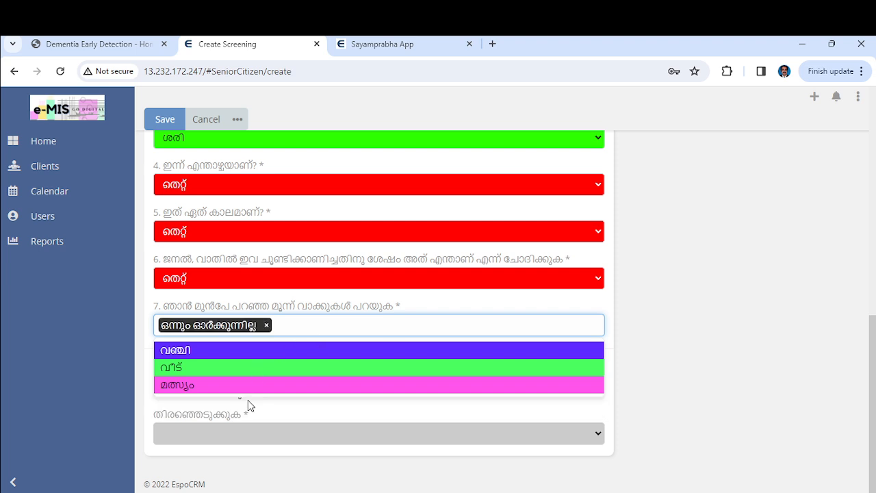
left_click(267, 325)
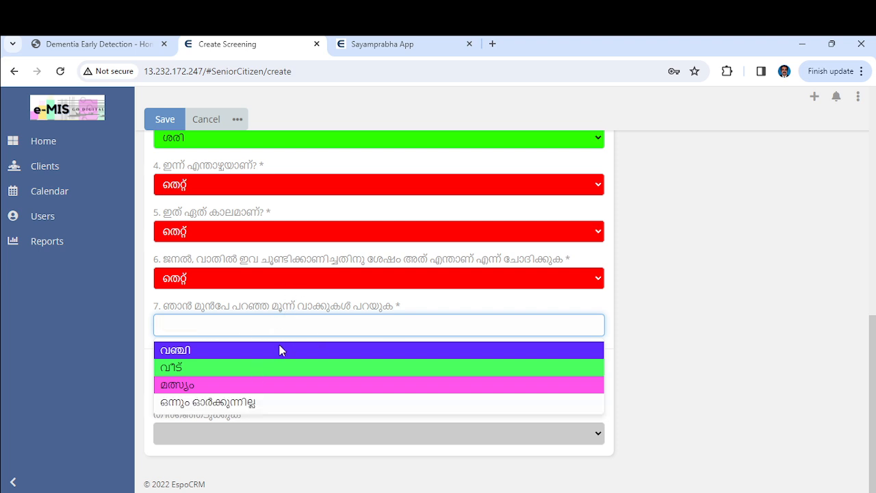
left_click(279, 350)
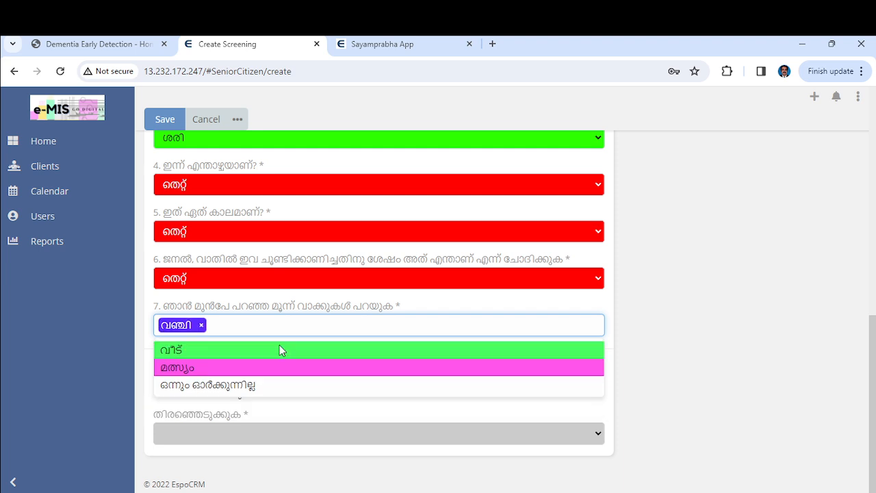
left_click(280, 373)
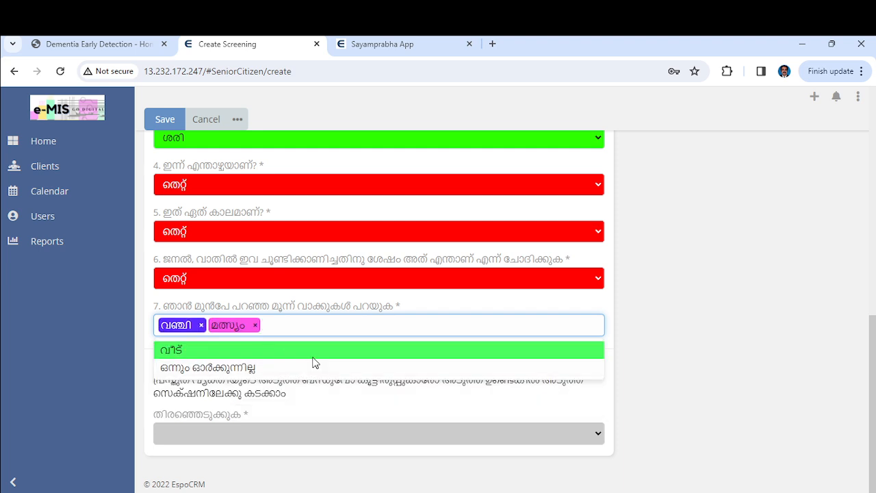
Mark the client unable to continue (തുടരുവാൻ നിർവാഹമില്ല) and save the screening
left_click(333, 436)
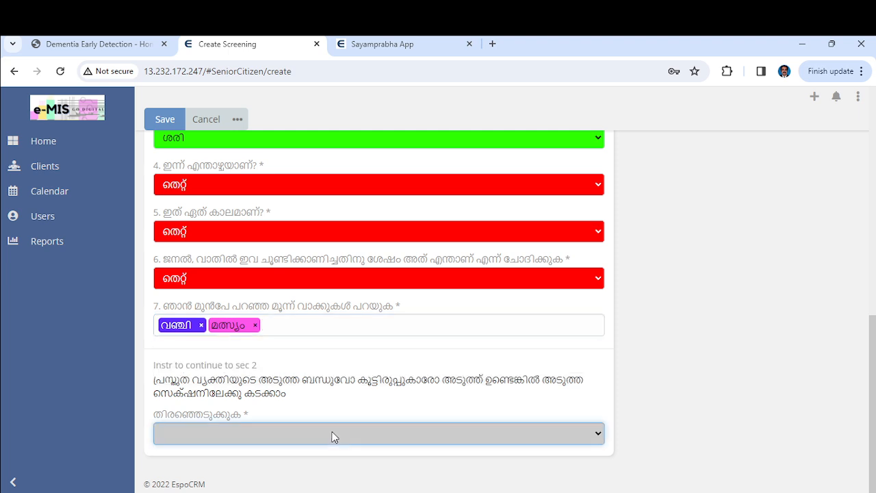
left_click(301, 475)
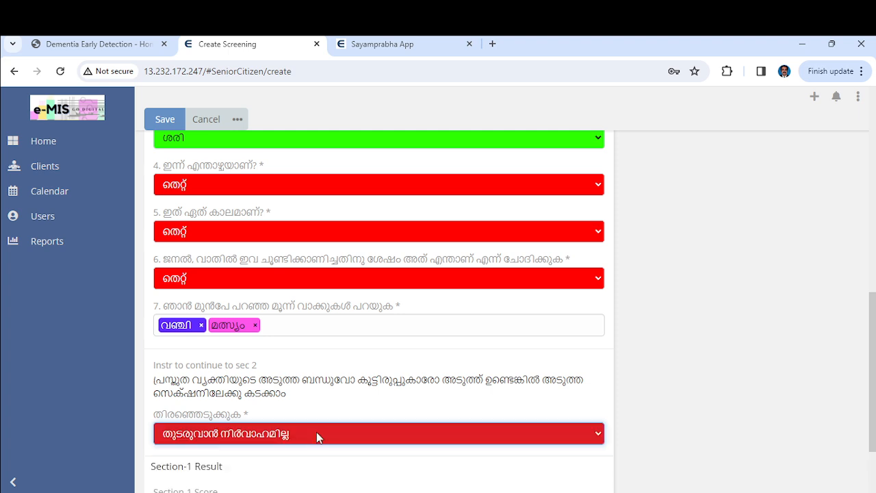
scroll(340, 376, "down", 2)
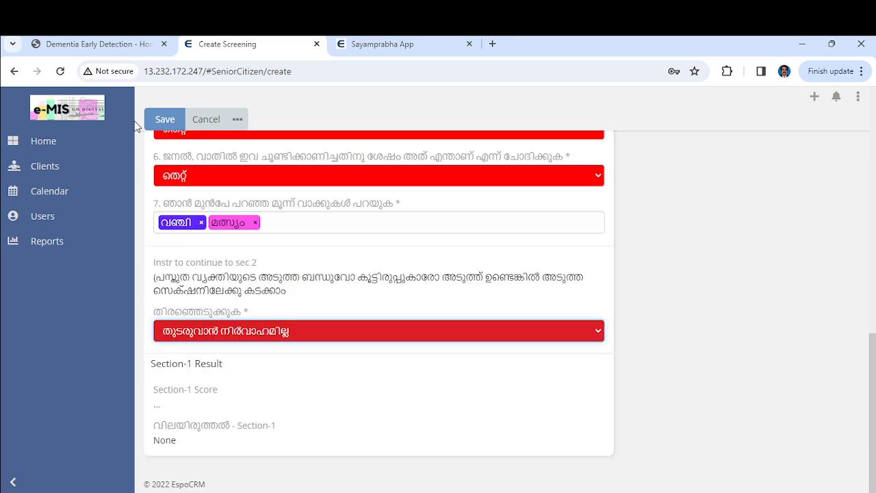
left_click(165, 120)
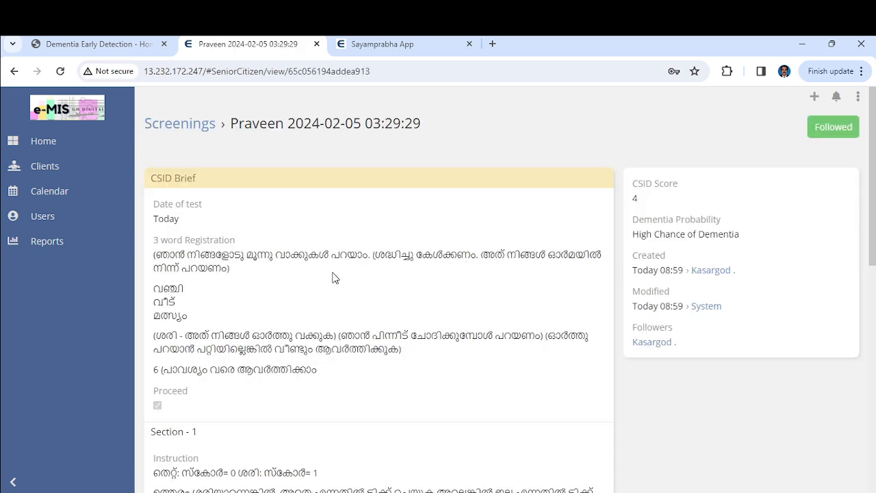
Check the saved screening's Section-1 score of 4, then return to the Clients list
scroll(333, 274, "down", 4)
scroll(333, 274, "down", 4)
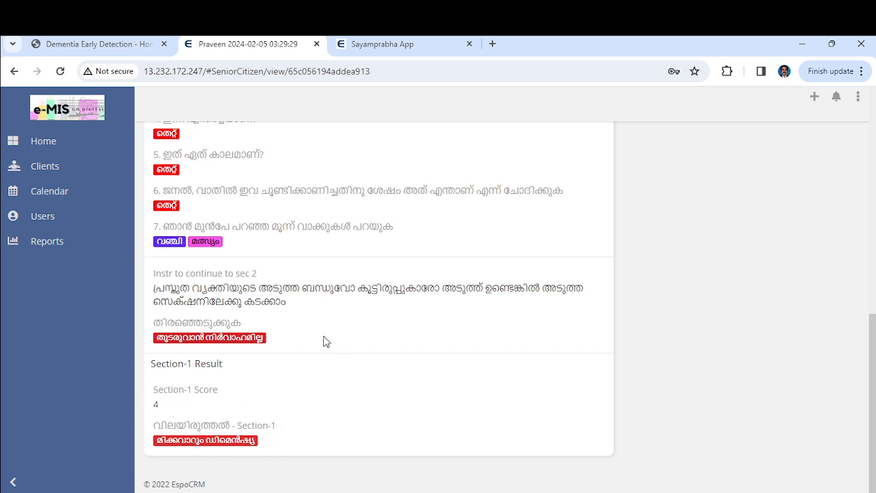
scroll(493, 300, "up", 15)
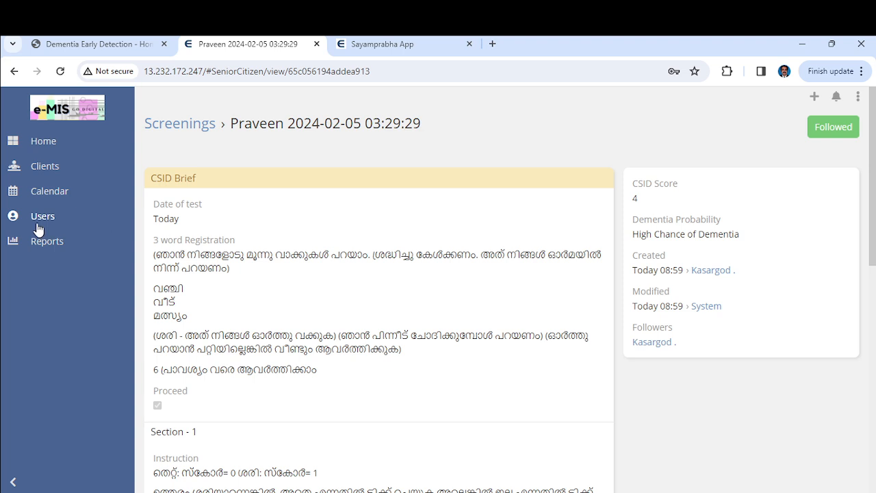
left_click(45, 169)
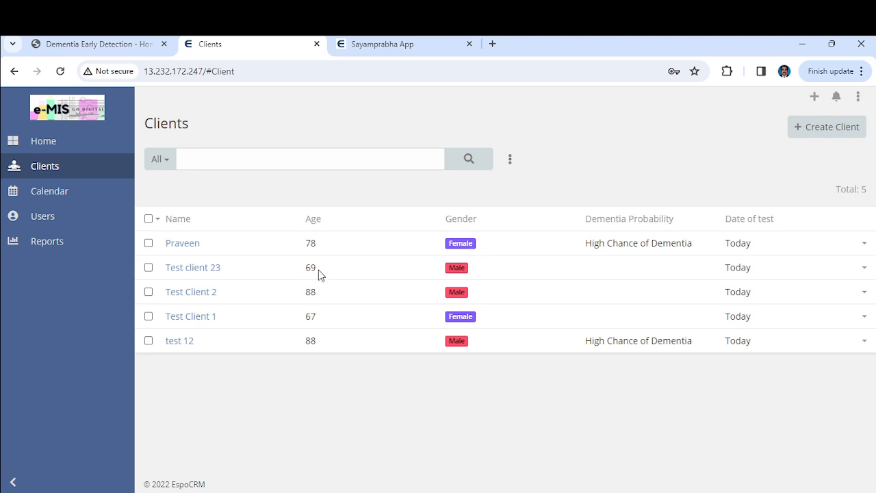
Start a complete new screening for Test client 23 and confirm the three words were registered
left_click(192, 268)
scroll(285, 335, "down", 4)
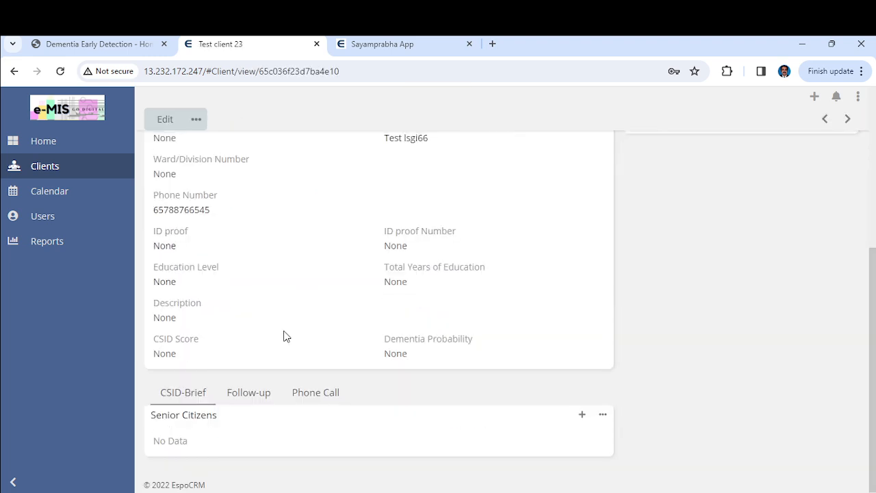
left_click(582, 415)
left_click(386, 130)
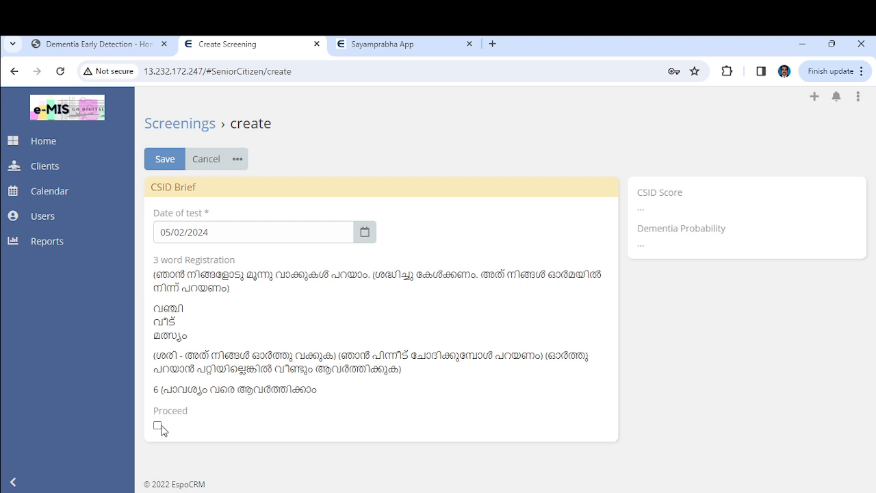
left_click(158, 425)
scroll(302, 385, "down", 4)
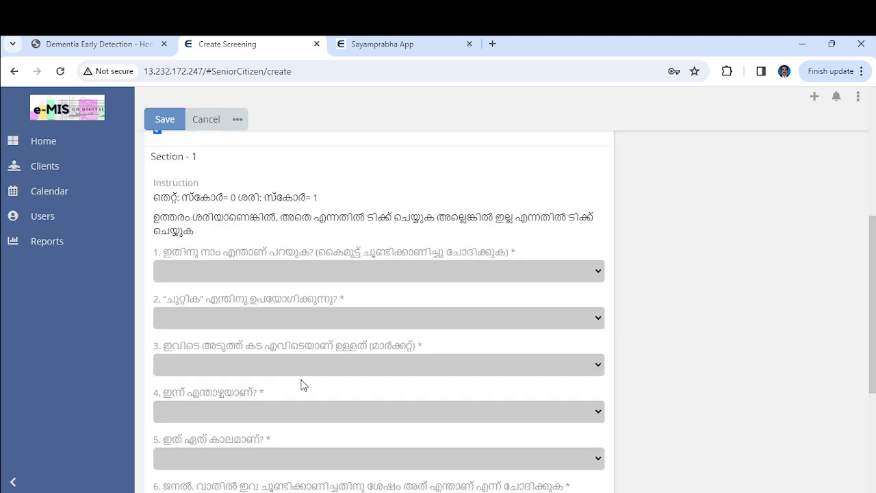
Answer Section 1: questions 1, 2, 3 and 5 തെറ്റ്; questions 4 and 6 ശരി
left_click(350, 268)
left_click(364, 304)
left_click(370, 321)
left_click(376, 345)
left_click(378, 364)
left_click(378, 394)
left_click(383, 419)
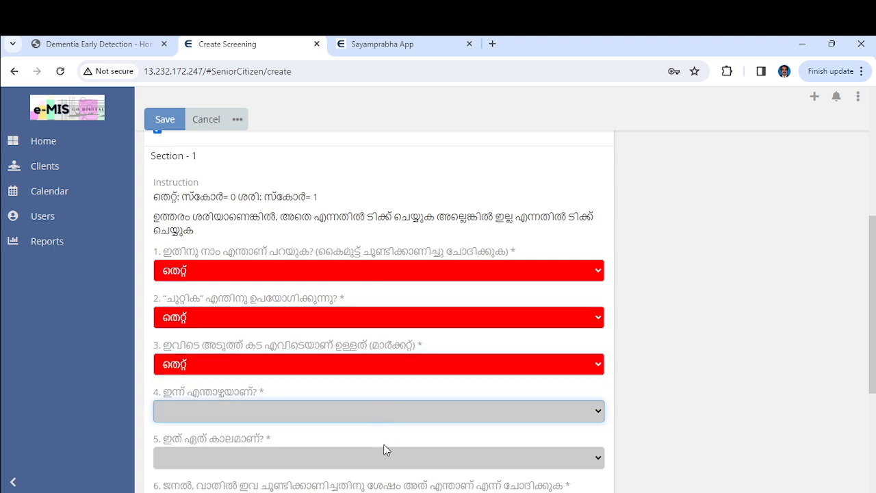
left_click(386, 451)
scroll(387, 451, "down", 3)
left_click(355, 286)
left_click(362, 309)
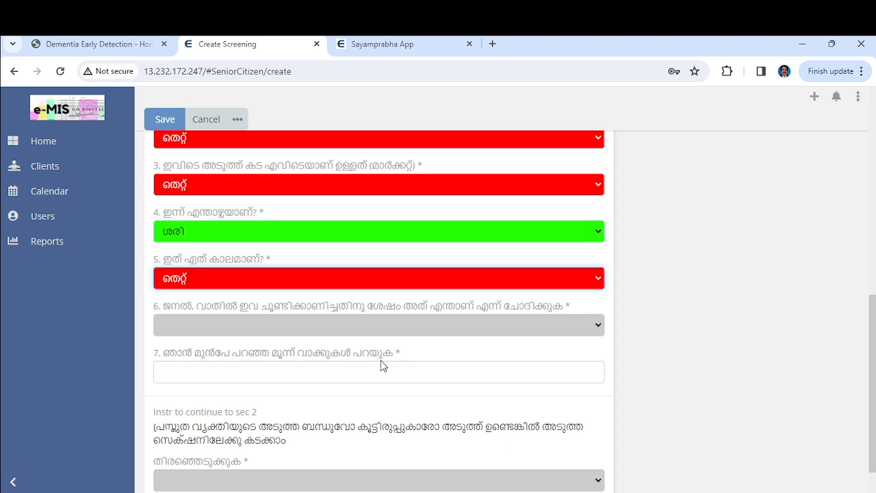
left_click(375, 332)
left_click(367, 372)
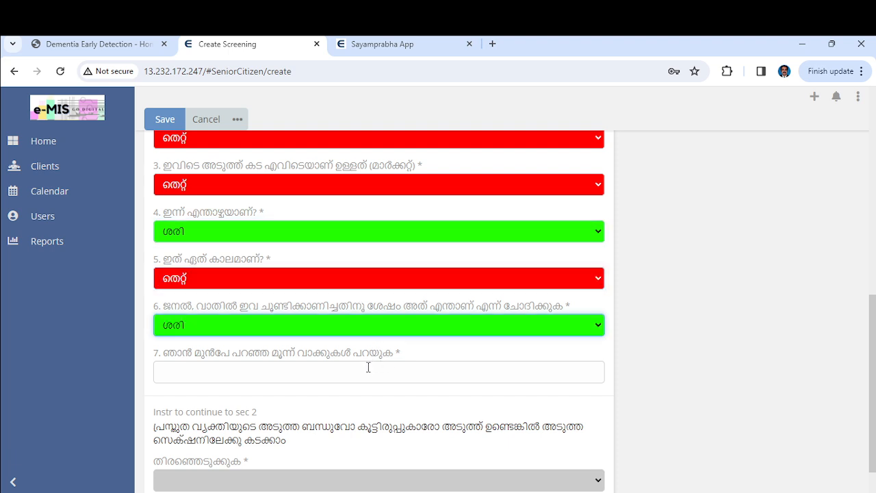
Record മത്സ്യം and വഞ്ചി as recalled words and choose to continue to Section 2
left_click(354, 368)
left_click(241, 425)
left_click(235, 400)
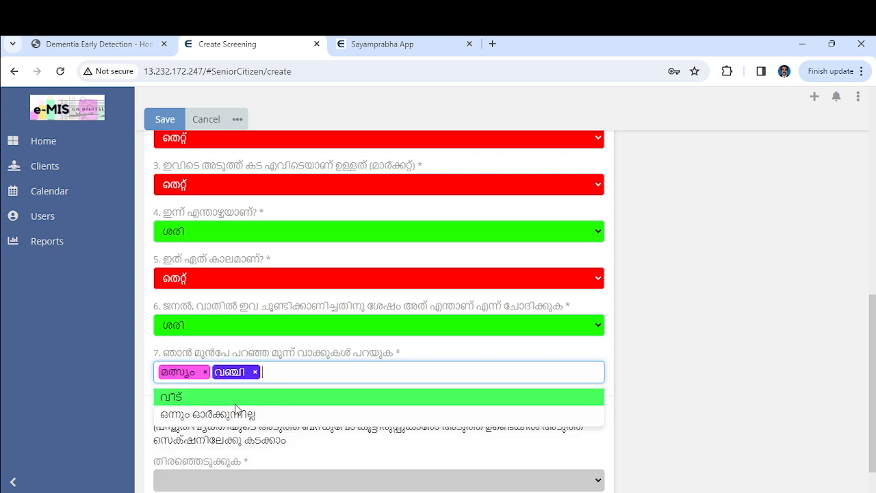
scroll(235, 405, "down", 1)
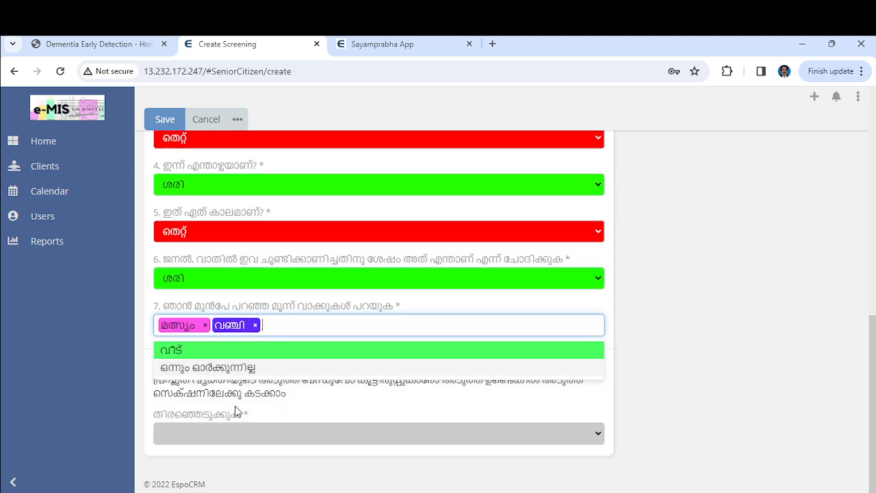
left_click(325, 438)
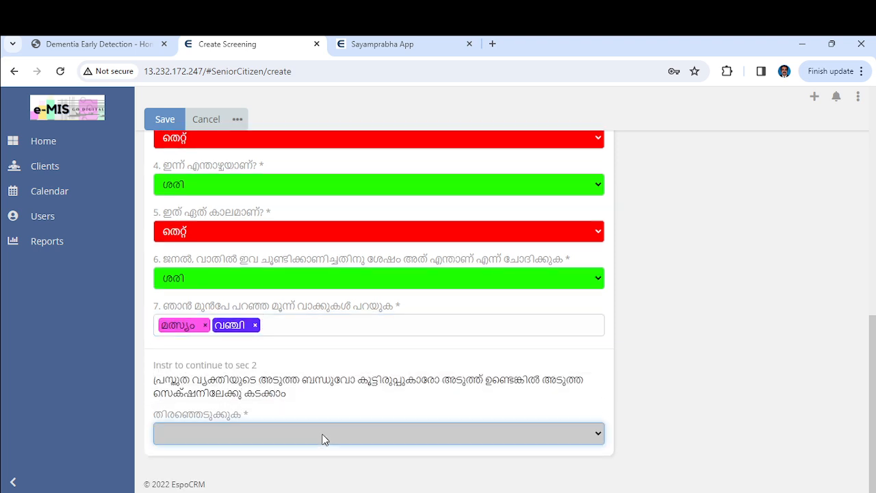
left_click(209, 470)
Answer Section 2: questions 1, 2 and 5 ഇല്ല; questions 3, 4 and 6 ഉണ്ട്
scroll(341, 363, "down", 5)
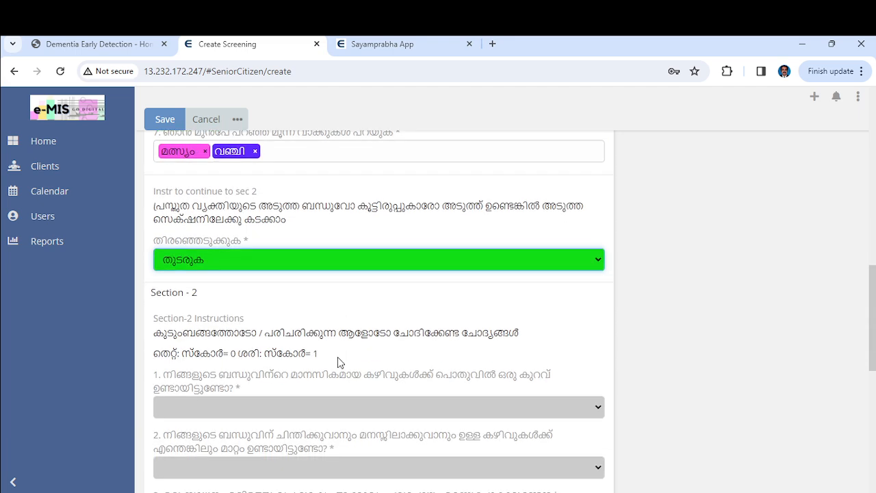
scroll(337, 356, "down", 1)
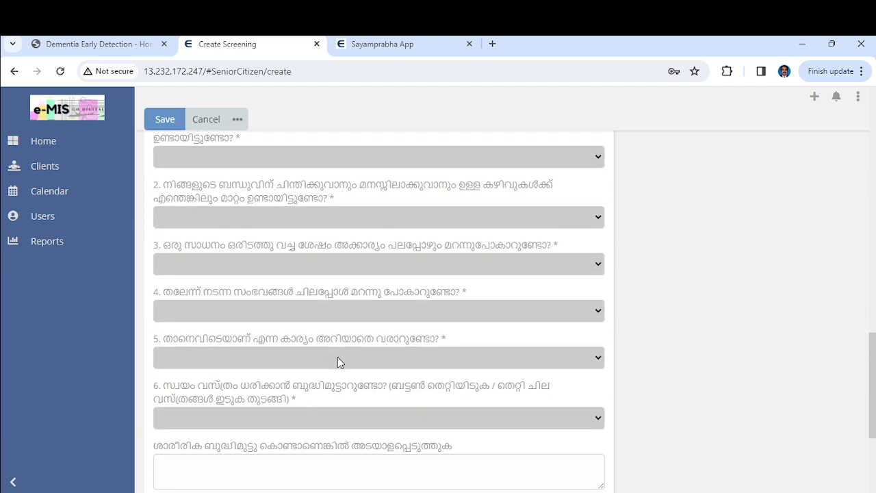
left_click(403, 165)
left_click(403, 204)
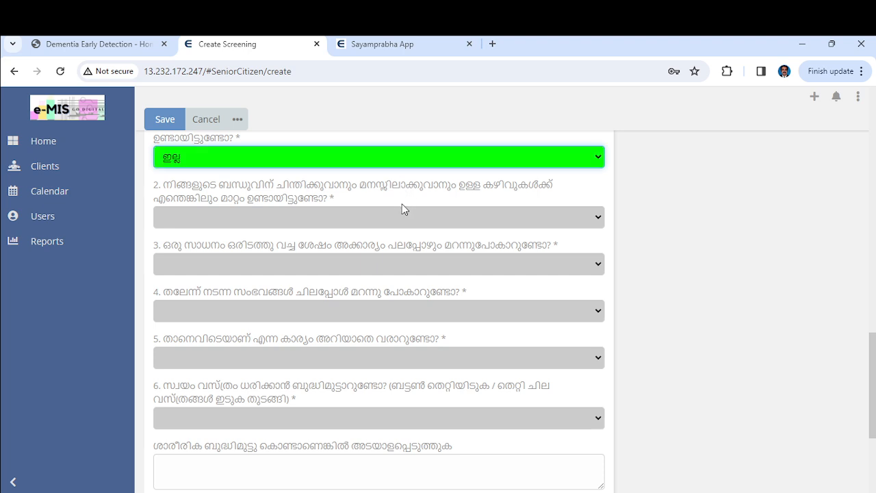
left_click(408, 224)
left_click(405, 261)
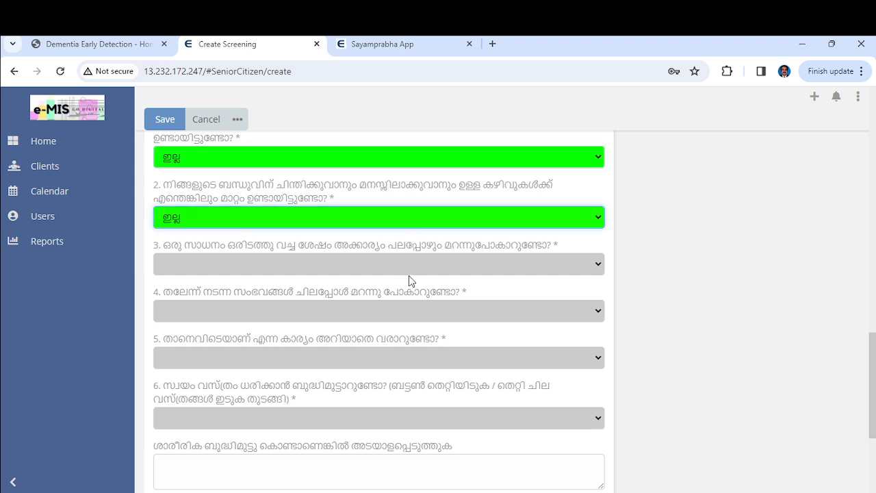
left_click(409, 272)
left_click(409, 297)
left_click(411, 306)
left_click(423, 367)
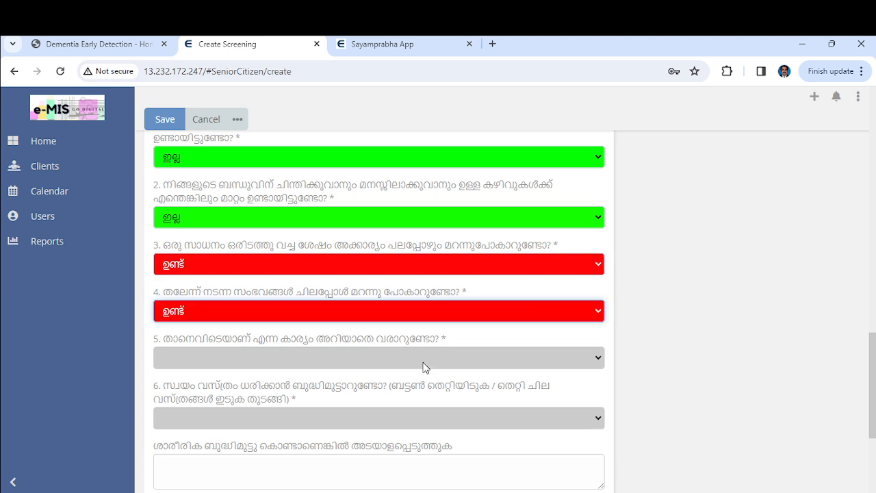
left_click(420, 399)
left_click(428, 422)
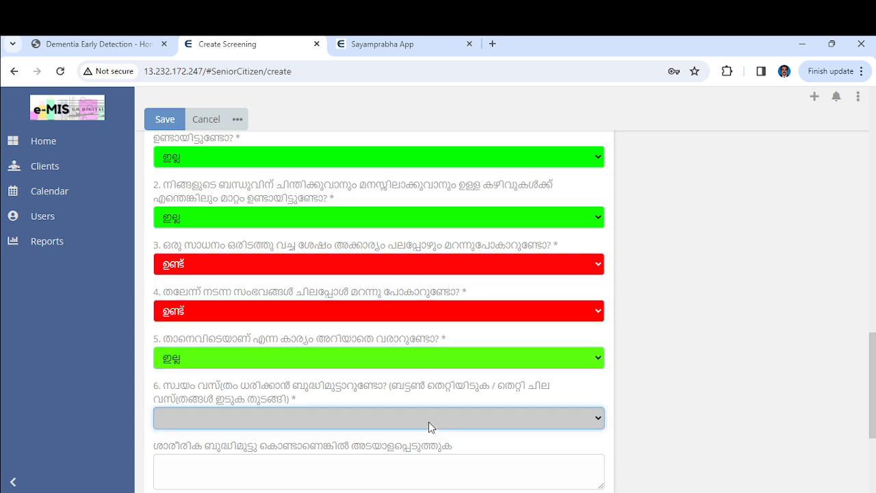
left_click(424, 457)
Enter Test as the physical difficulty remark, attempt saving, and re-answer question 6 as ഉണ്ട്
scroll(424, 457, "down", 3)
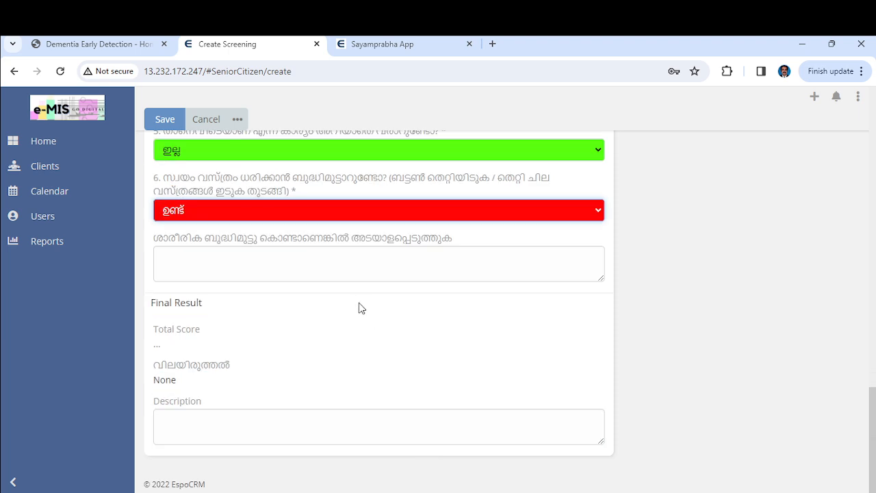
left_click(329, 267)
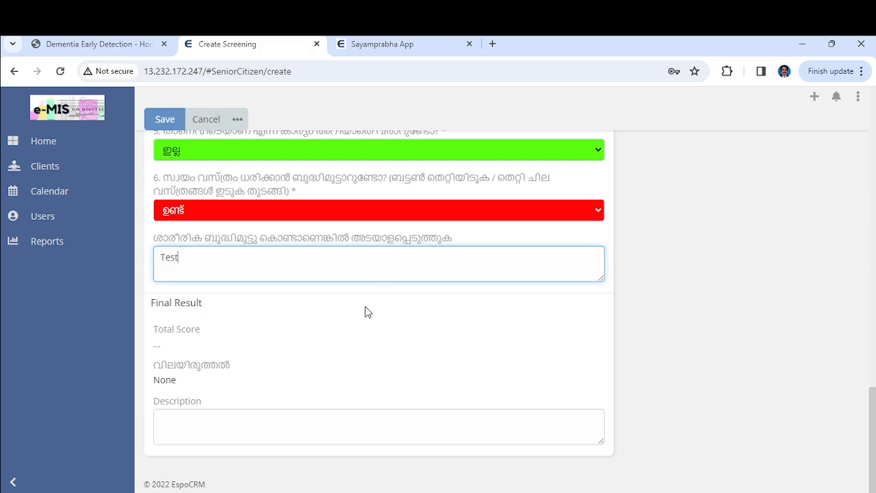
scroll(336, 317, "up", 4)
scroll(336, 317, "down", 4)
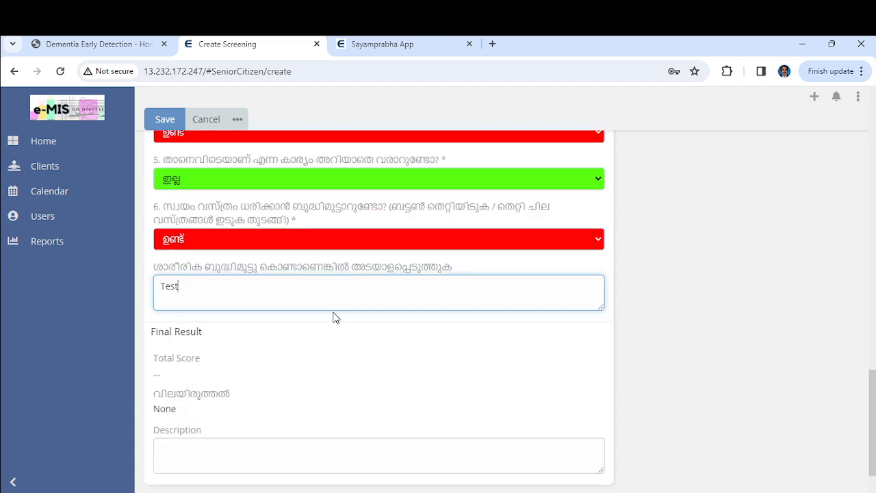
left_click(583, 237)
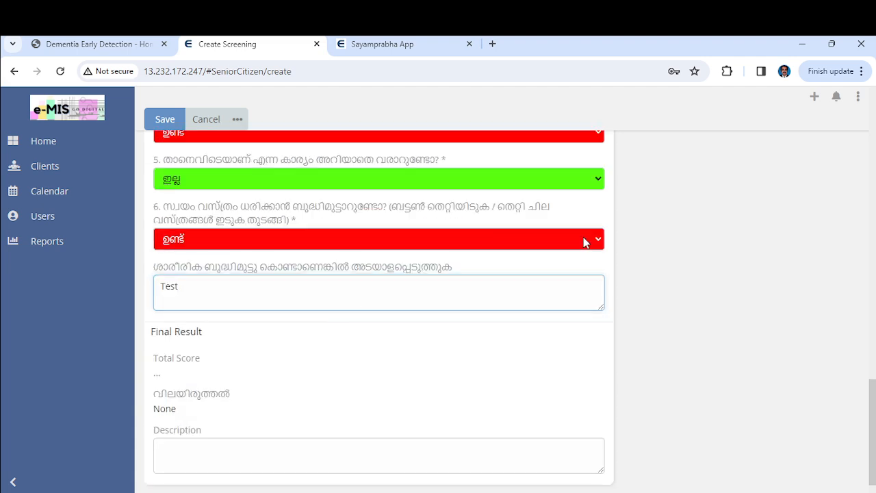
key("Up")
scroll(390, 259, "up", 4)
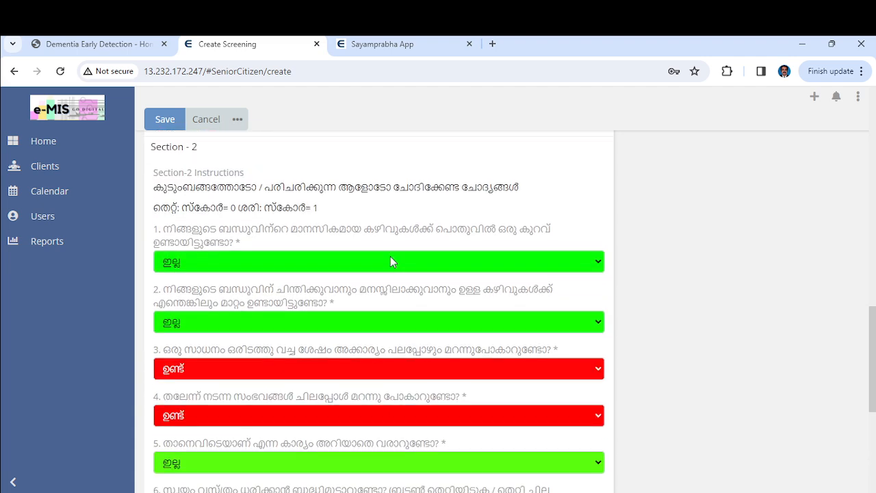
left_click(165, 120)
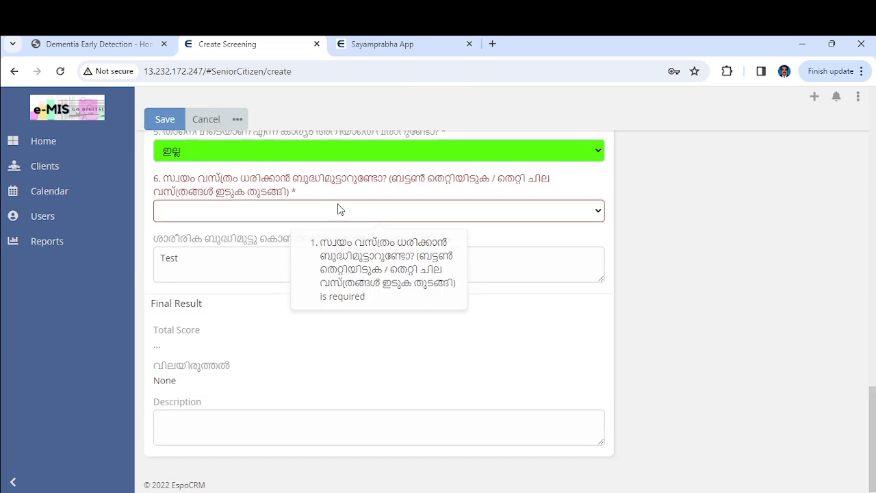
left_click(592, 211)
left_click(481, 249)
scroll(482, 249, "up", 7)
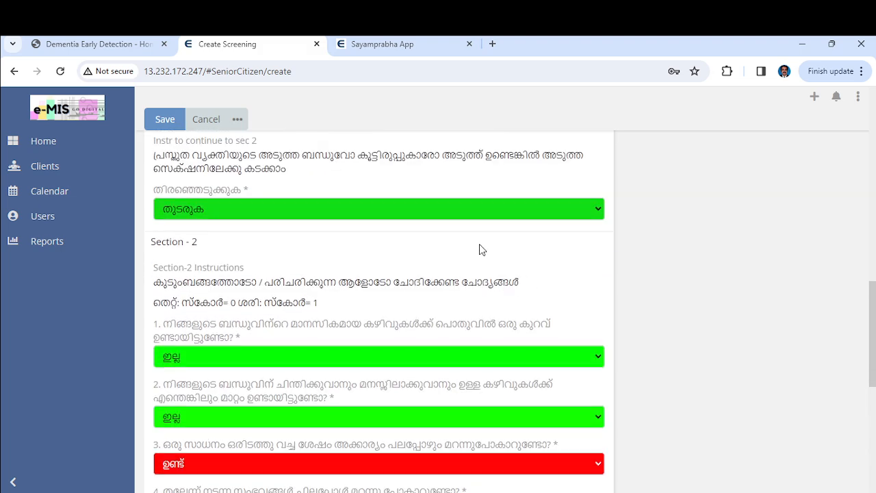
Save Test client 23's screening and review it: Total Score 1, High Chance of Dementia
left_click(166, 121)
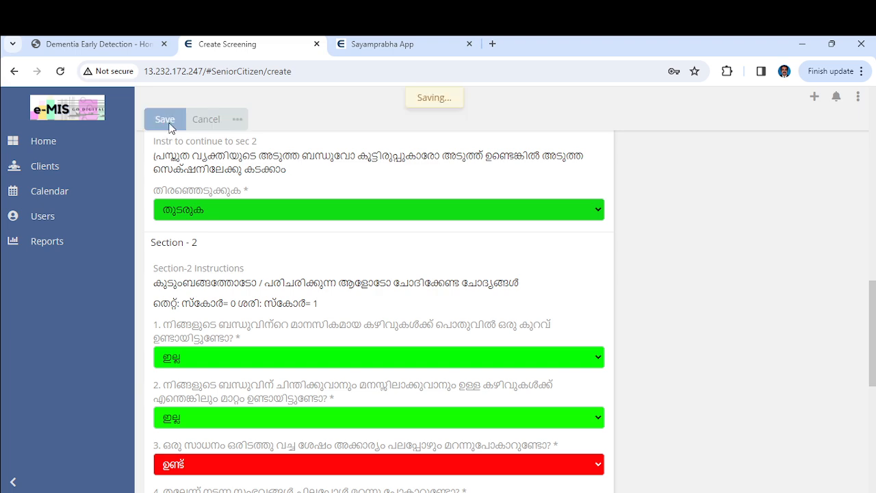
scroll(332, 213, "down", 8)
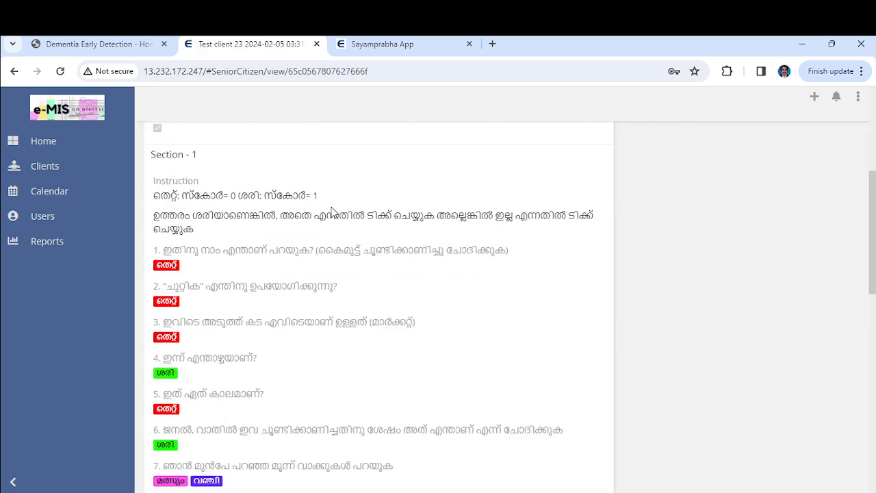
scroll(331, 213, "down", 5)
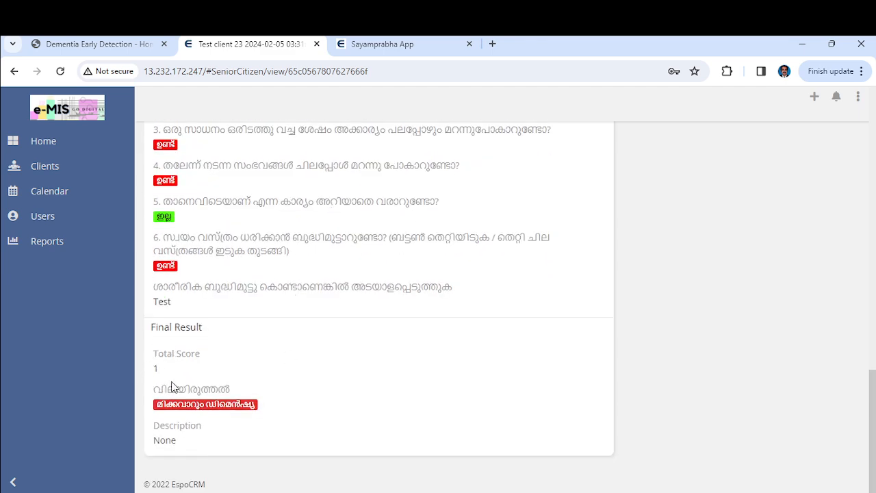
scroll(323, 334, "up", 10)
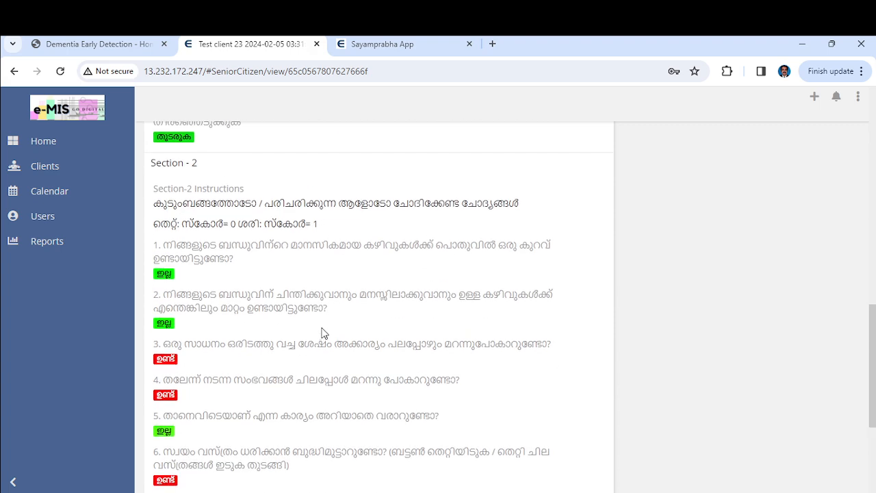
scroll(323, 333, "down", 10)
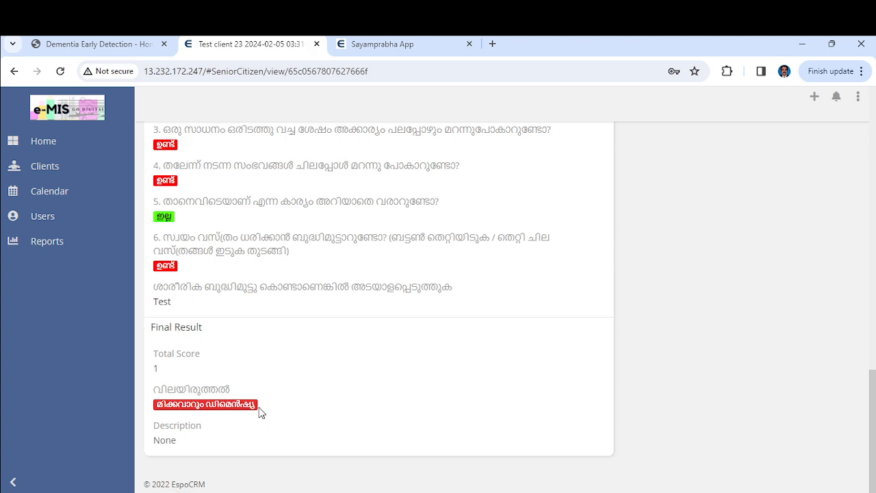
scroll(260, 413, "up", 15)
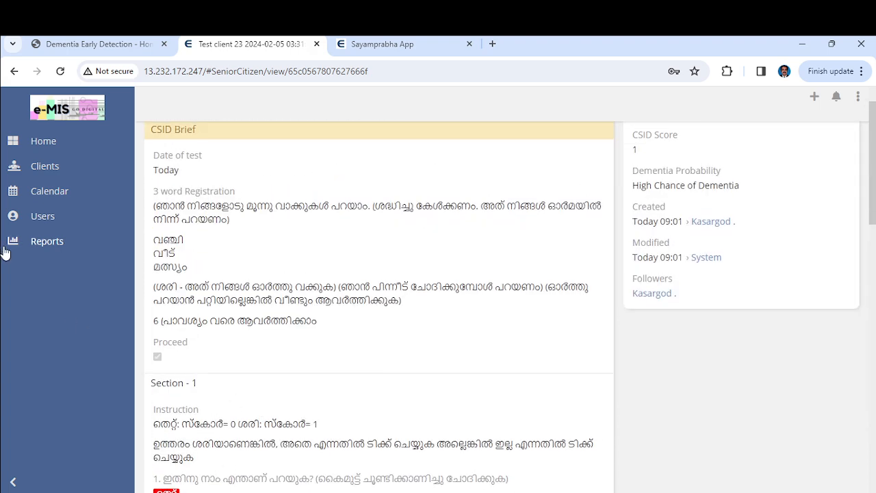
Check Test client 23's record in the client list: CSID Score 1, High Chance of Dementia
left_click(38, 168)
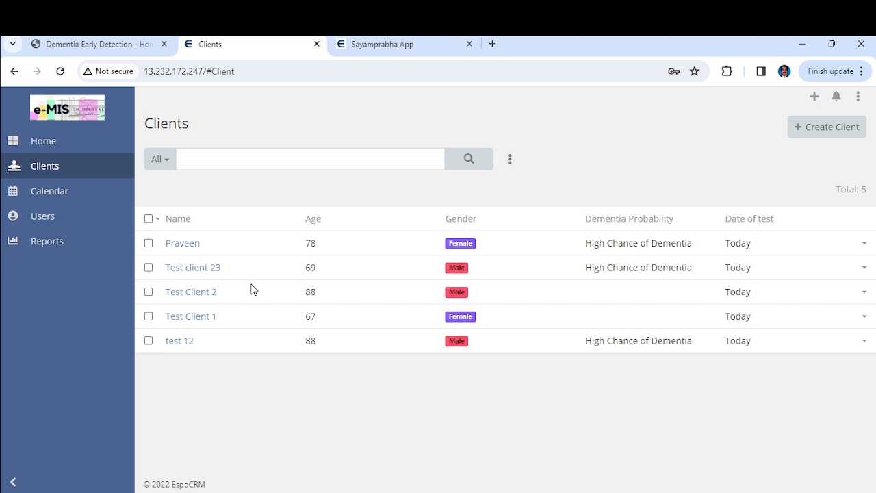
left_click(189, 268)
scroll(266, 309, "down", 4)
scroll(265, 309, "up", 4)
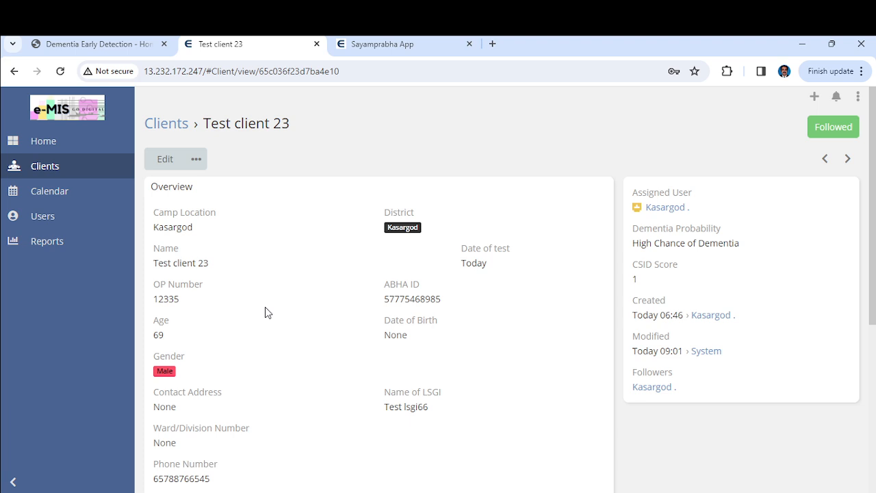
left_click(44, 174)
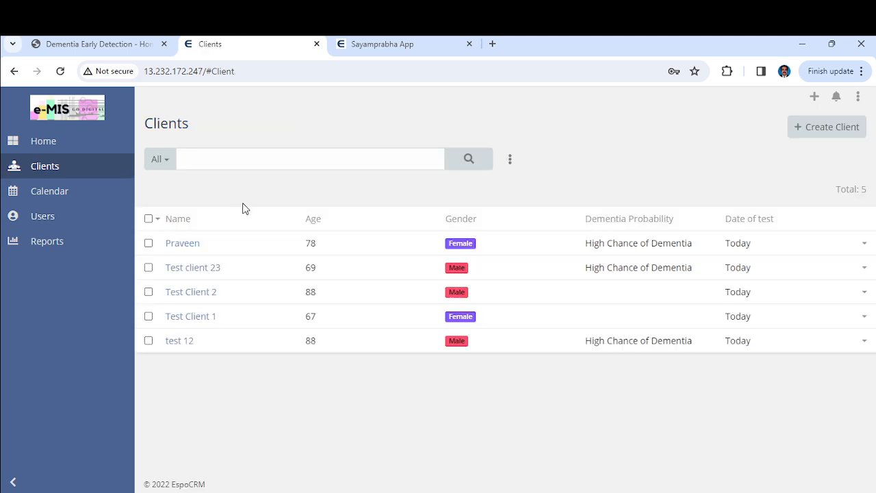
On the Home dashboard, inspect the Screening Results pie chart at 100% High Chance of Dementia
left_click(49, 145)
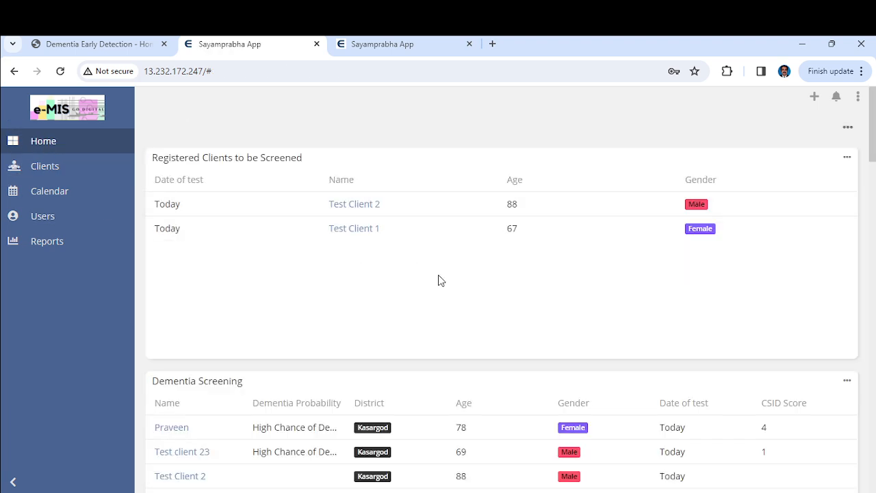
scroll(438, 280, "down", 5)
scroll(439, 280, "down", 10)
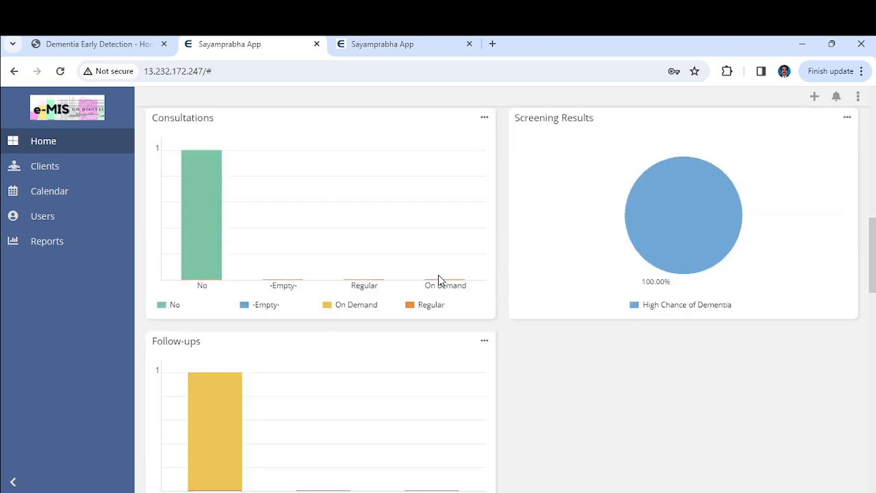
scroll(439, 280, "down", 3)
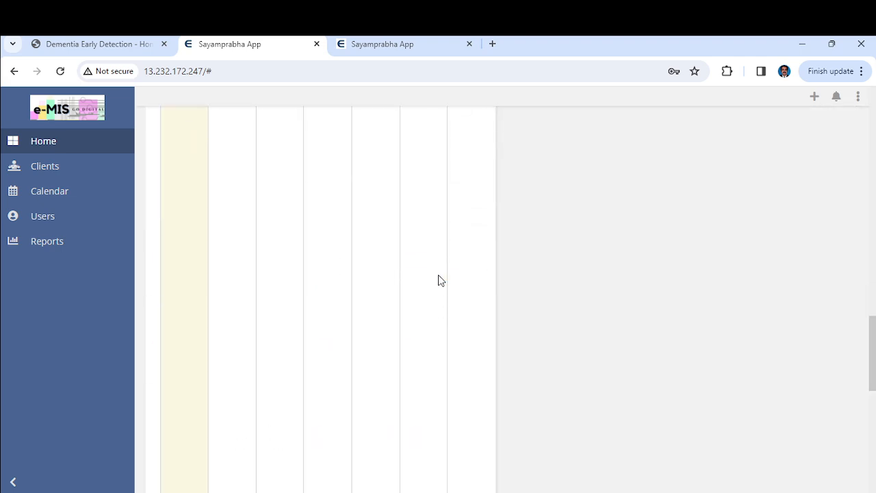
scroll(439, 279, "up", 8)
scroll(440, 280, "up", 1)
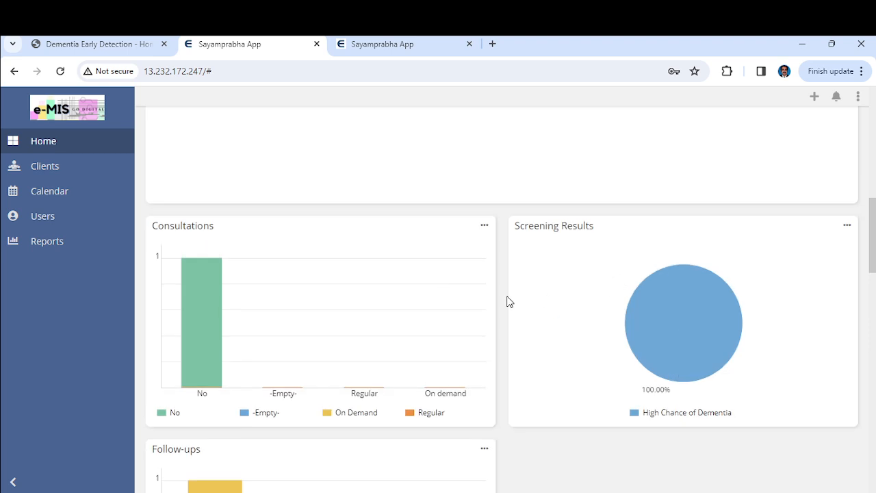
mouse_move(687, 361)
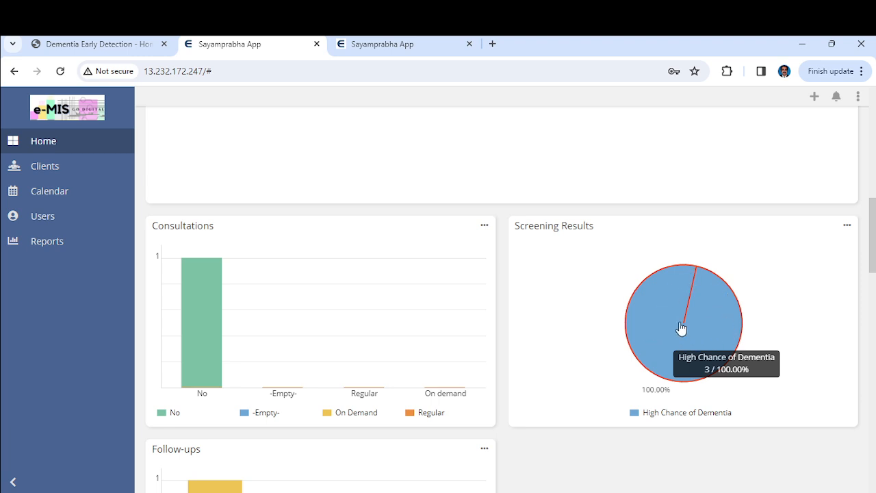
scroll(616, 295, "up", 5)
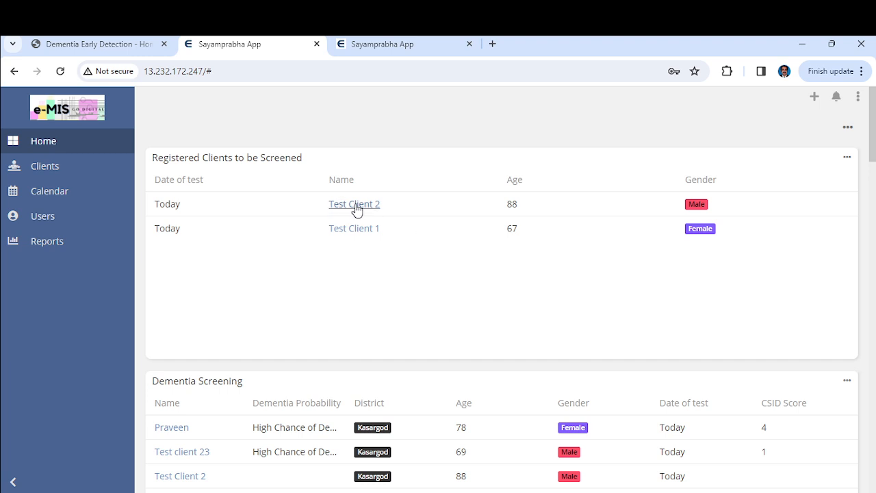
Start a new full CSID screening for Test Client 2 and move past word registration
left_click(356, 207)
scroll(296, 256, "down", 4)
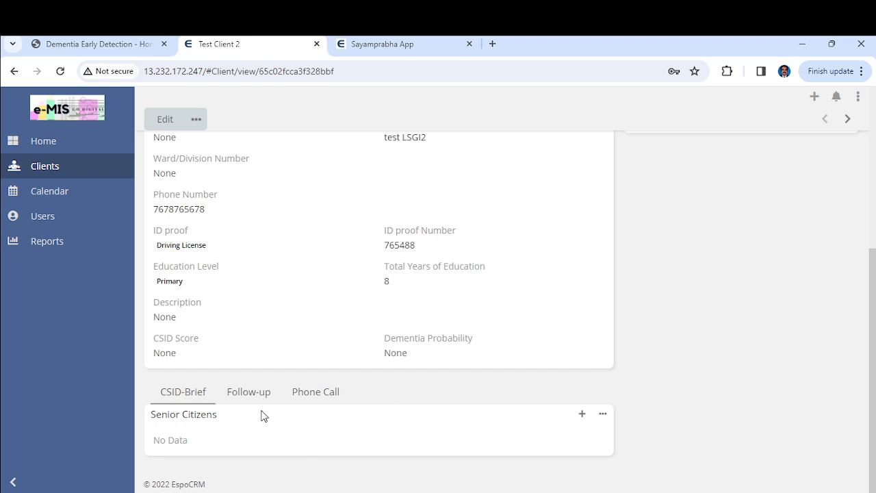
left_click(583, 414)
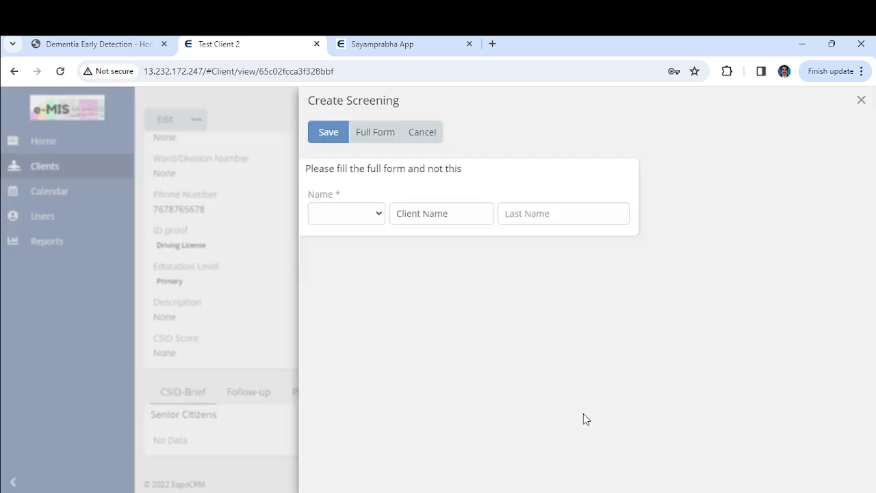
left_click(382, 132)
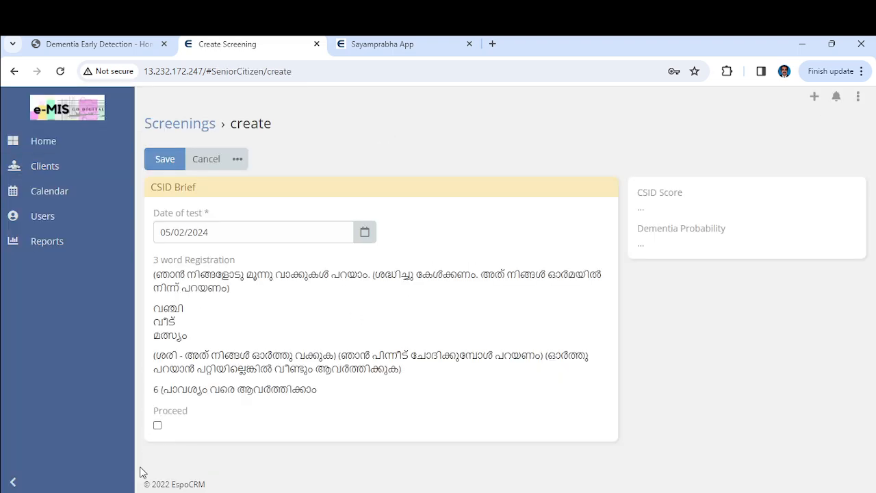
left_click(157, 425)
Answer Section 1 questions 5 and 6 with ശരി
scroll(299, 394, "down", 8)
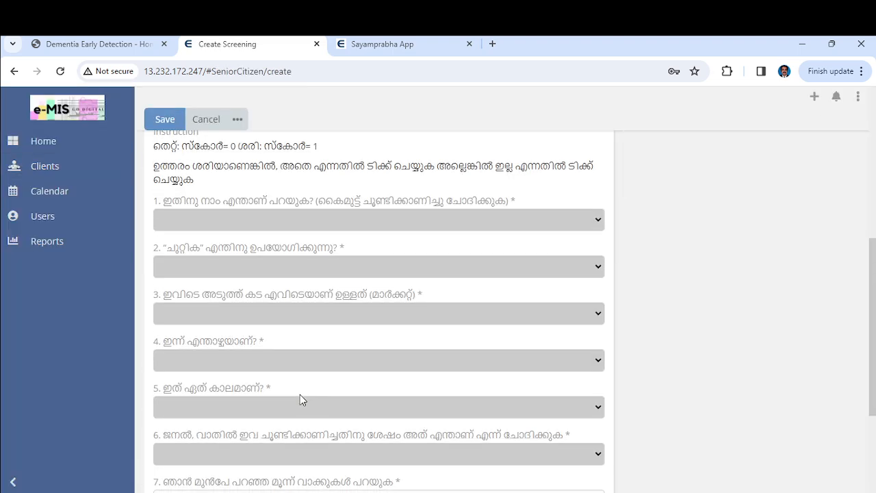
left_click(329, 335)
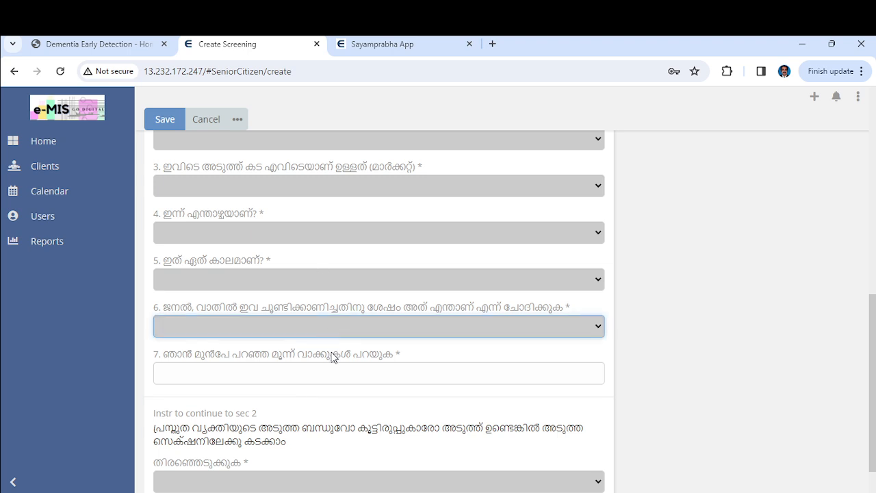
left_click(332, 363)
left_click(332, 286)
left_click(334, 328)
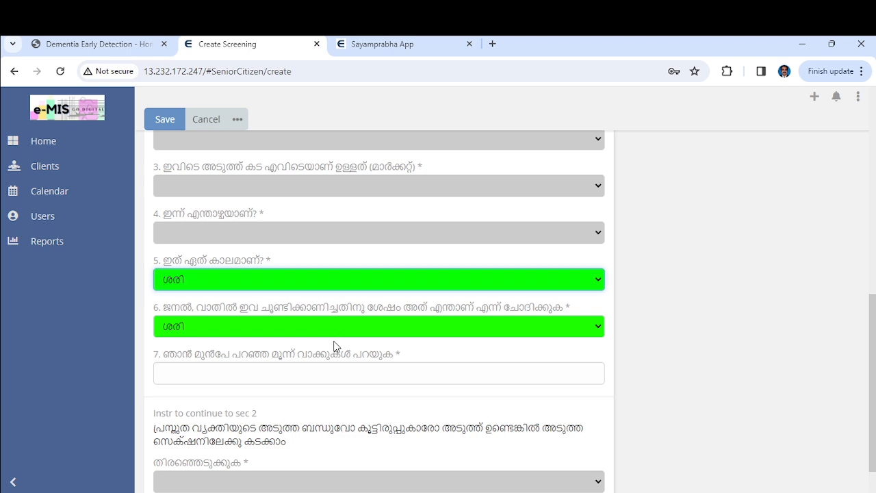
Record വഞ്ചി, മത്സ്യം and വീട് as the recalled words in question 7
left_click(338, 368)
left_click(195, 403)
left_click(203, 431)
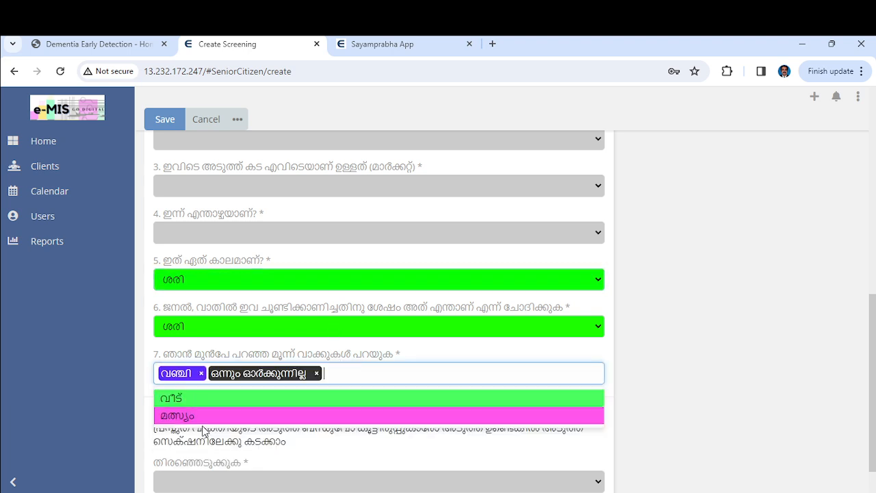
left_click(203, 417)
left_click(196, 400)
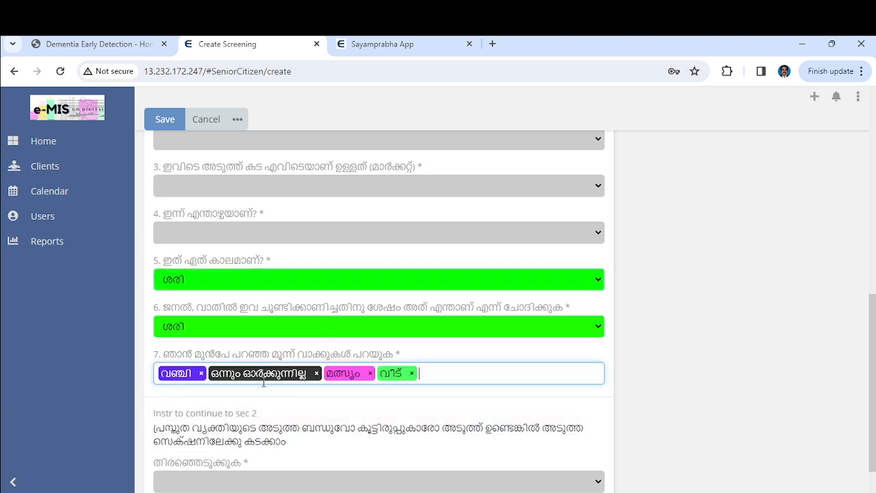
left_click(316, 373)
Answer Section 1 questions 1 to 4 with ശരി
scroll(364, 286, "up", 1)
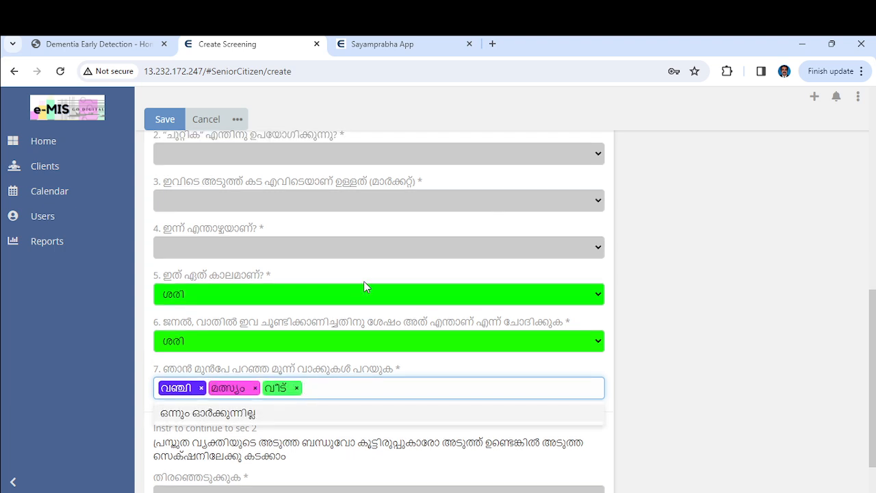
left_click(363, 309)
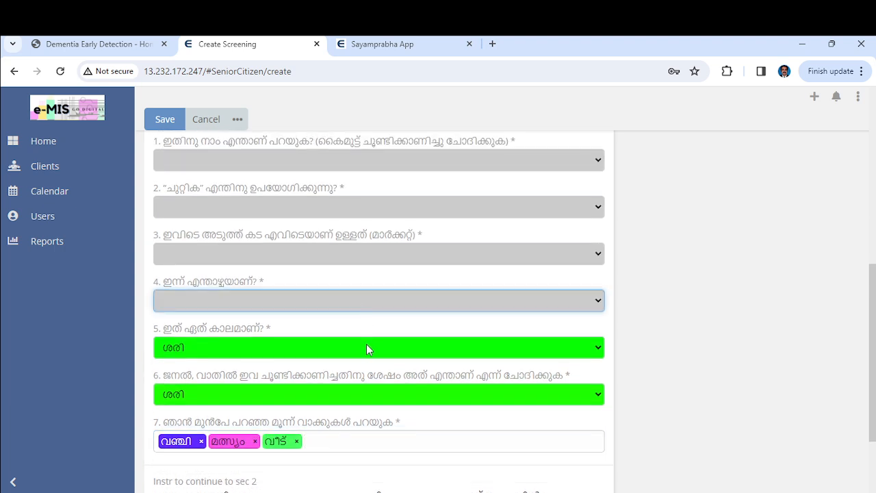
left_click(366, 347)
left_click(364, 259)
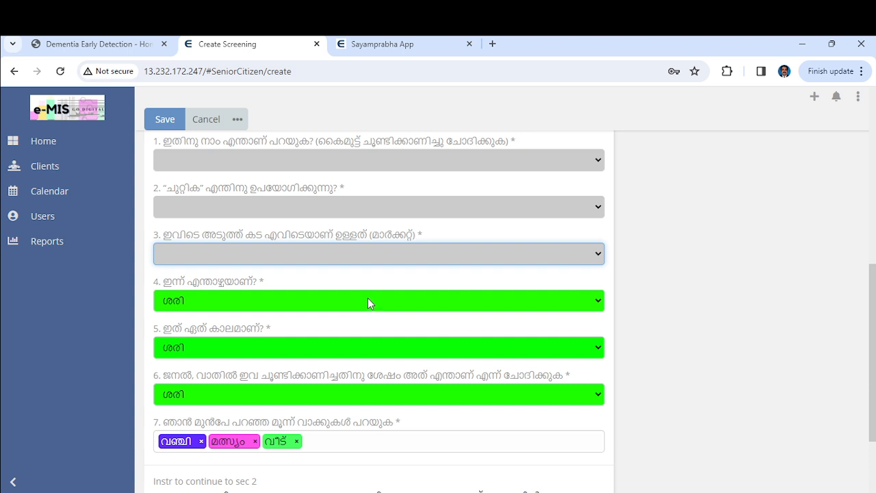
left_click(368, 300)
left_click(368, 212)
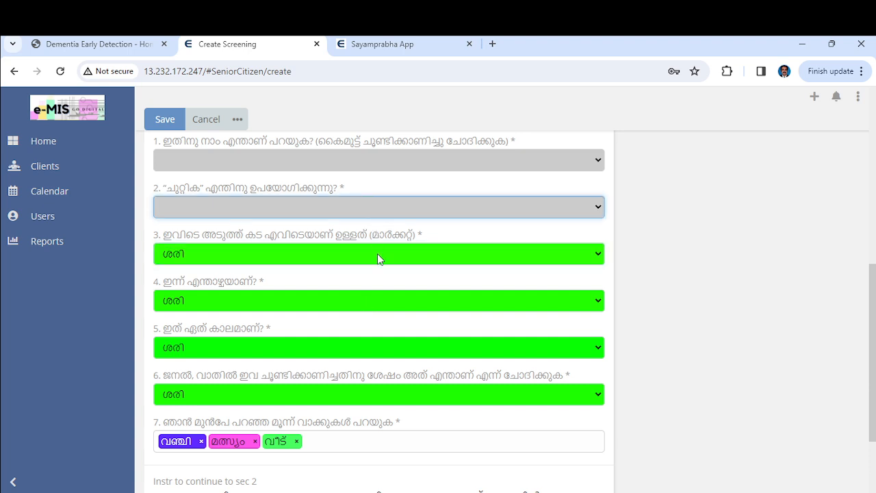
left_click(377, 259)
scroll(380, 185, "up", 2)
left_click(391, 319)
left_click(399, 354)
Choose തുടരുക to continue the screening to Section 2
scroll(398, 355, "down", 4)
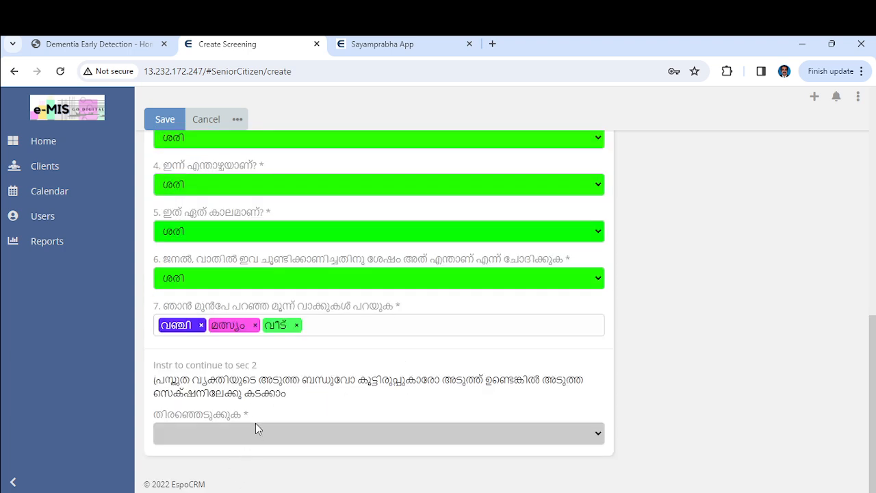
left_click(259, 435)
left_click(259, 469)
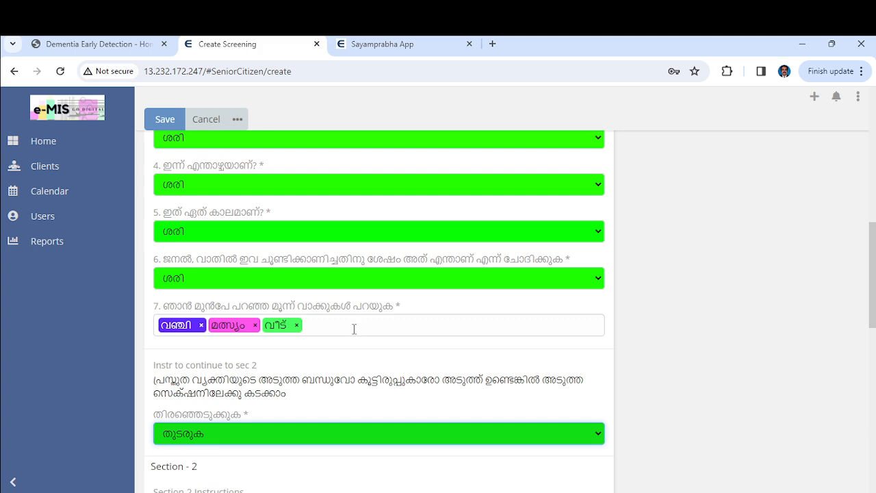
scroll(354, 329, "down", 6)
scroll(354, 330, "up", 4)
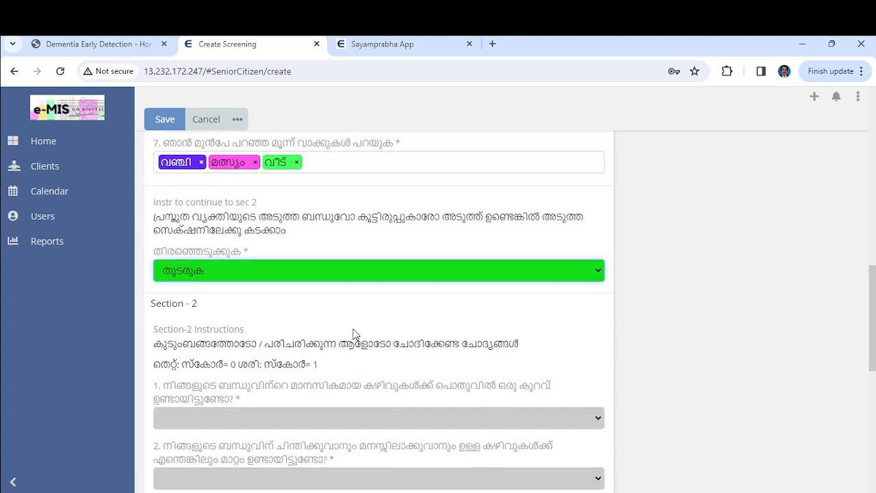
scroll(354, 331, "up", 3)
scroll(354, 330, "down", 6)
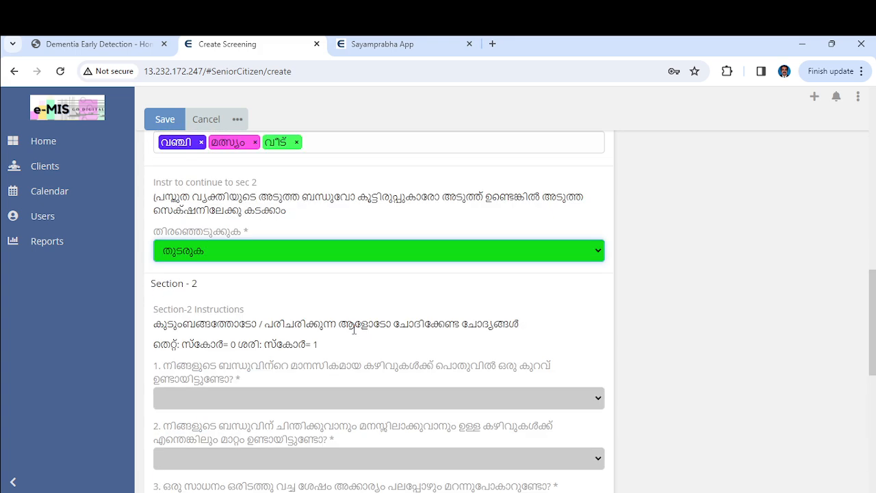
scroll(354, 330, "down", 2)
scroll(353, 334, "up", 1)
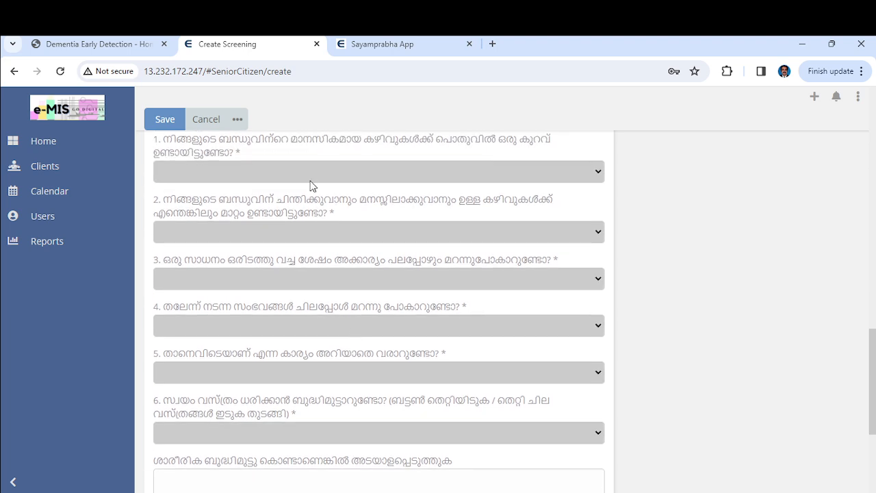
Answer all six Section 2 questions with ഇല്ല
left_click(305, 171)
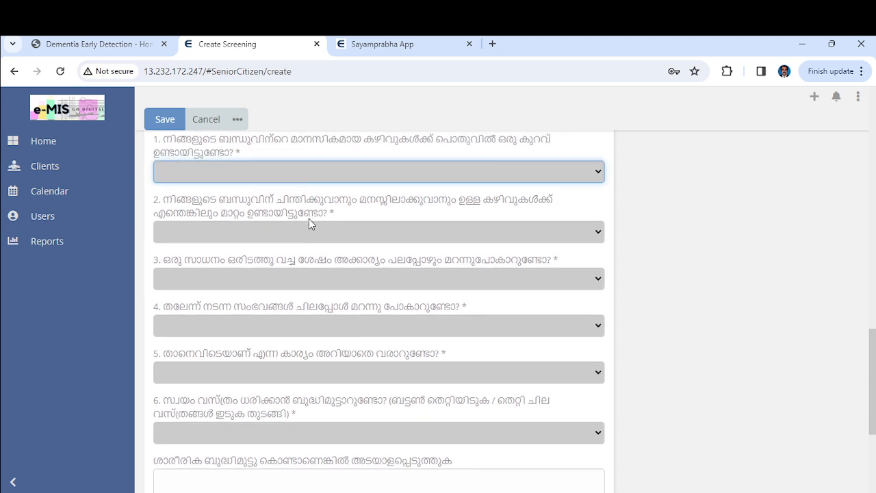
left_click(308, 216)
left_click(308, 231)
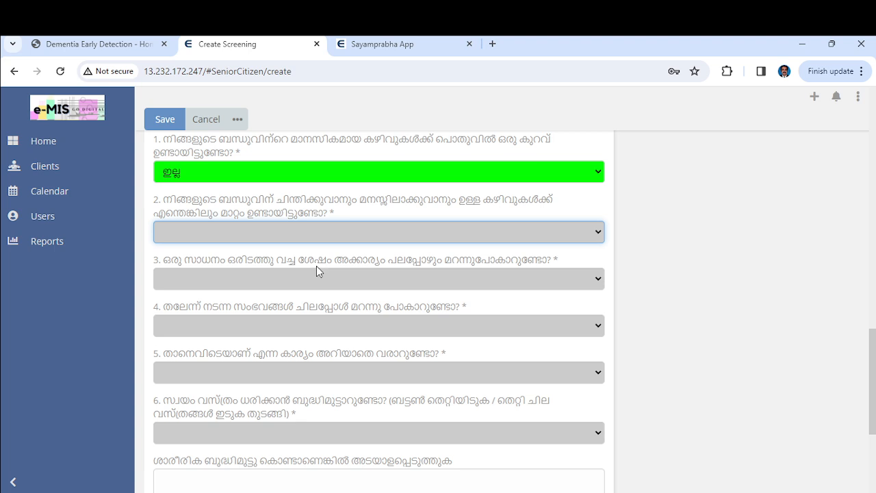
left_click(316, 272)
left_click(323, 285)
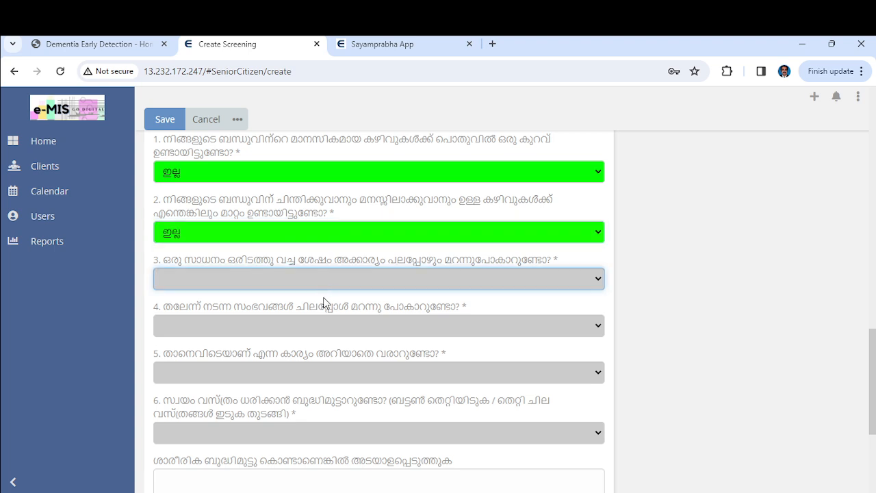
left_click(328, 321)
left_click(329, 330)
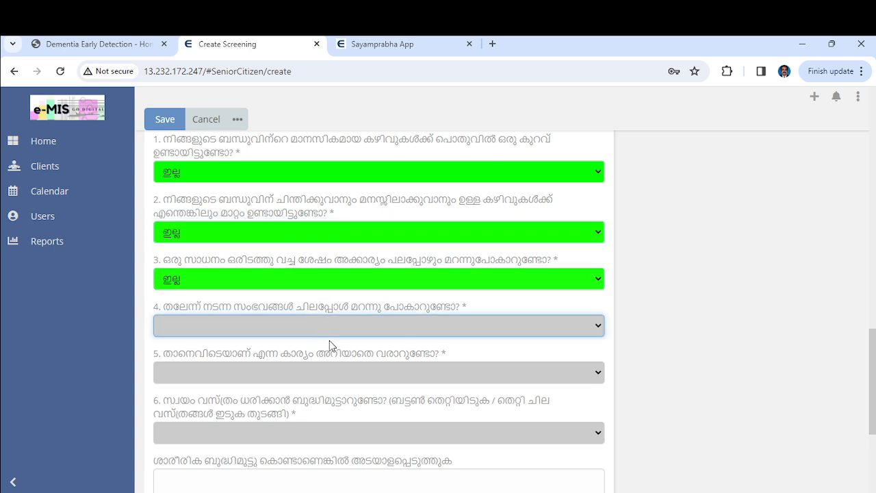
left_click(333, 370)
left_click(338, 373)
left_click(344, 419)
left_click(348, 430)
left_click(355, 474)
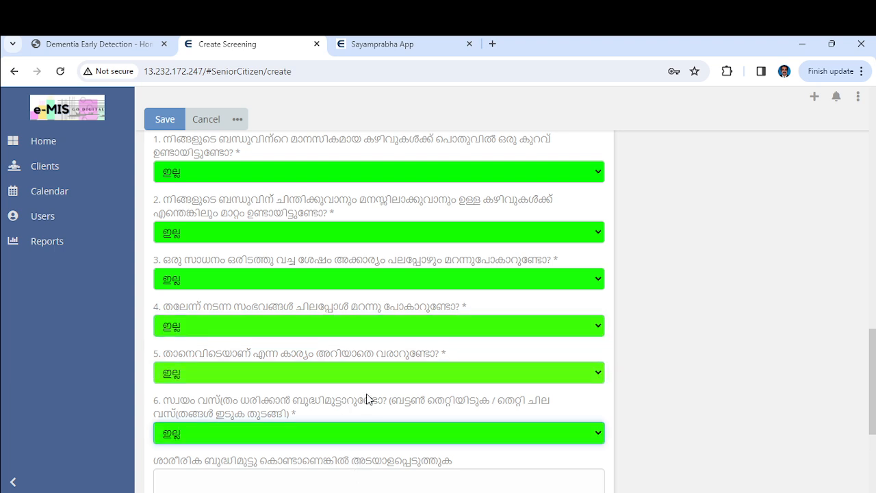
Save the completed screening for Test Client 2
scroll(366, 397, "down", 3)
scroll(366, 397, "up", 9)
scroll(366, 394, "up", 1)
left_click(165, 119)
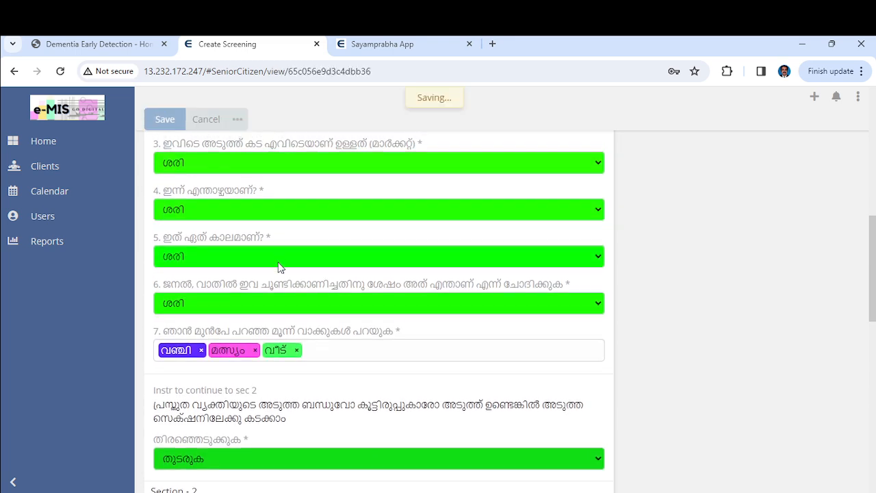
Review Test Client 2's saved screening down to the Final Result: Total Score 9, No Dementia
scroll(278, 267, "down", 10)
scroll(278, 267, "down", 2)
scroll(278, 267, "up", 3)
scroll(278, 267, "down", 8)
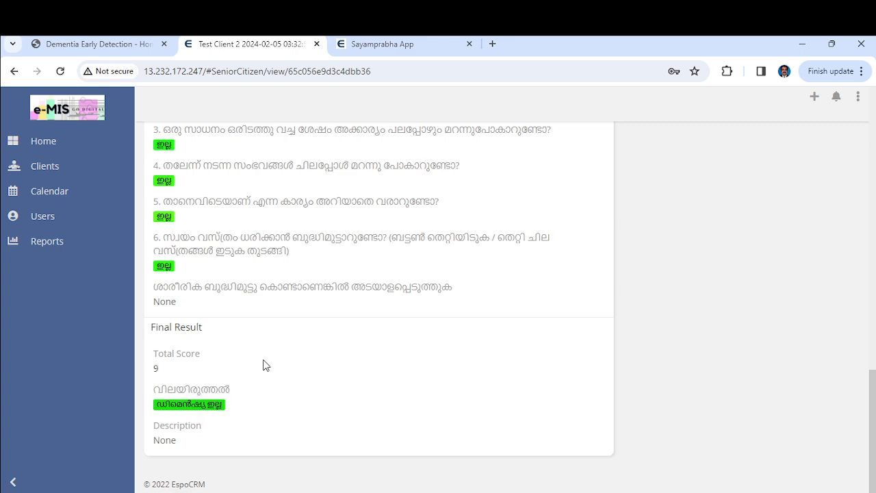
scroll(276, 366, "up", 5)
scroll(276, 365, "up", 4)
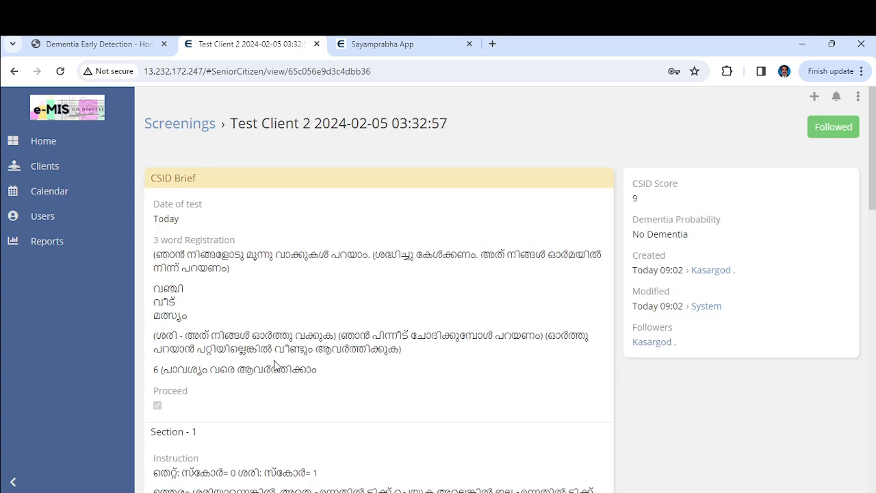
Check the dashboard Screening Results chart: 75% High Chance of Dementia, 25% No Dementia
left_click(45, 167)
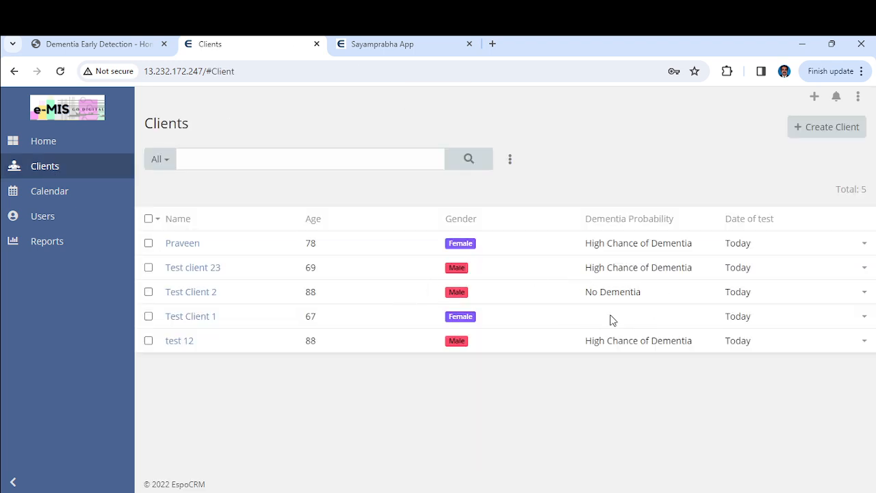
left_click(55, 146)
scroll(634, 347, "down", 8)
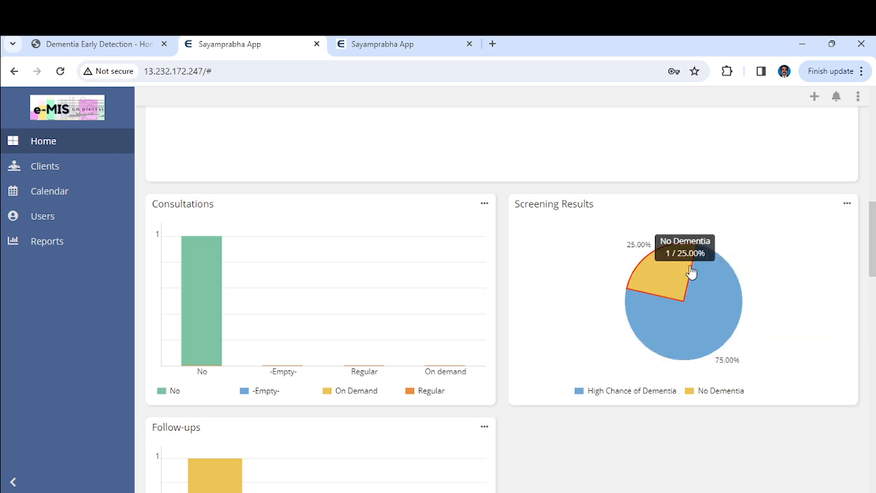
mouse_move(663, 363)
mouse_move(677, 286)
mouse_move(718, 330)
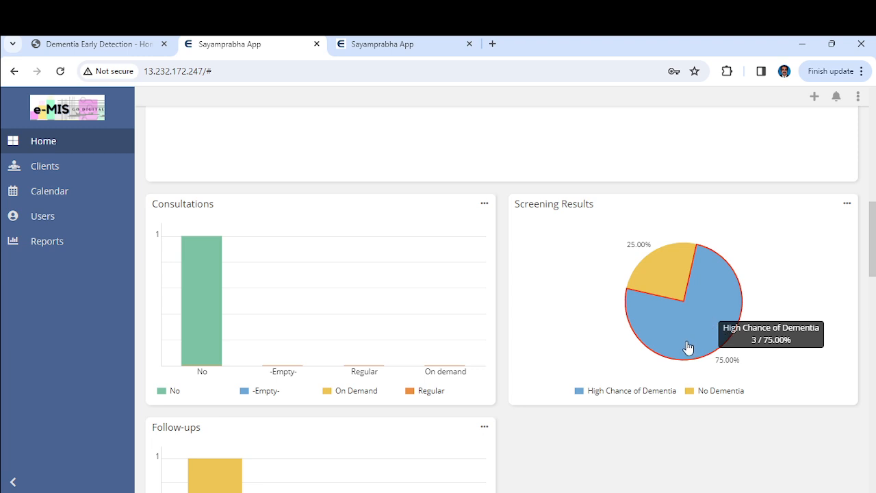
Open Test Client 2 from the No Dementia results and view its empty Follow Ups list
left_click(669, 281)
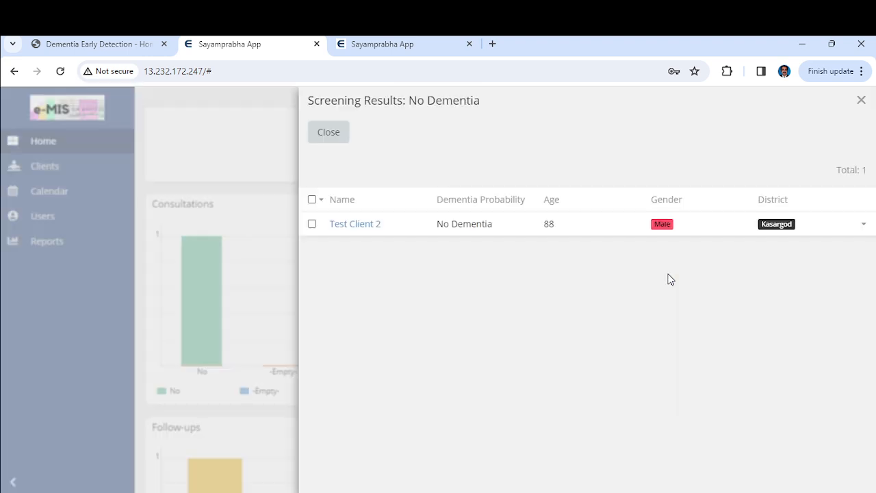
left_click(352, 224)
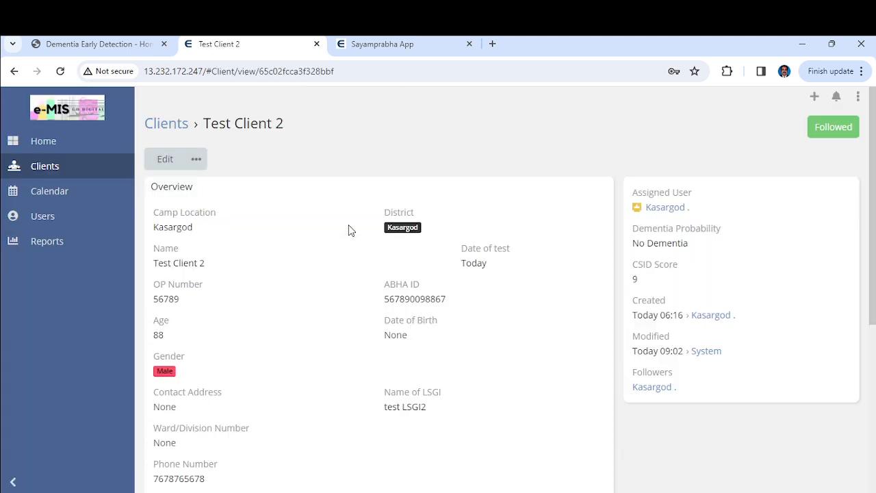
scroll(402, 309, "down", 2)
scroll(402, 309, "down", 3)
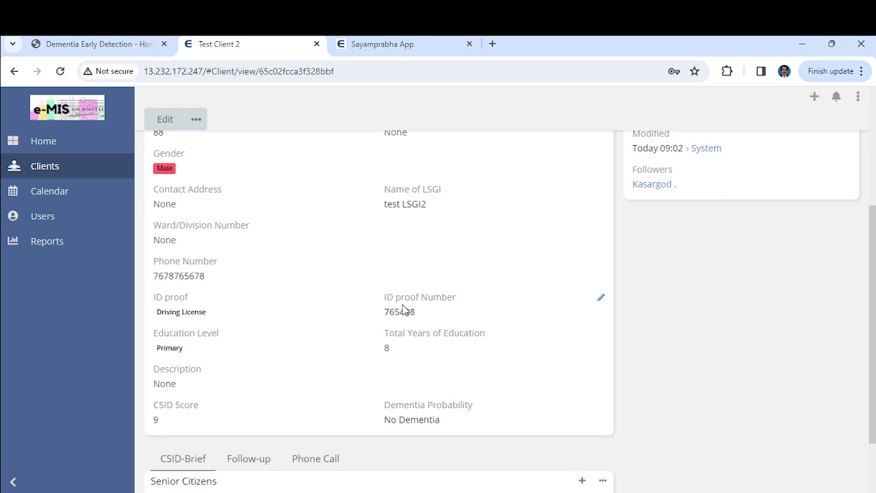
scroll(402, 309, "up", 1)
scroll(402, 310, "up", 1)
scroll(402, 309, "down", 3)
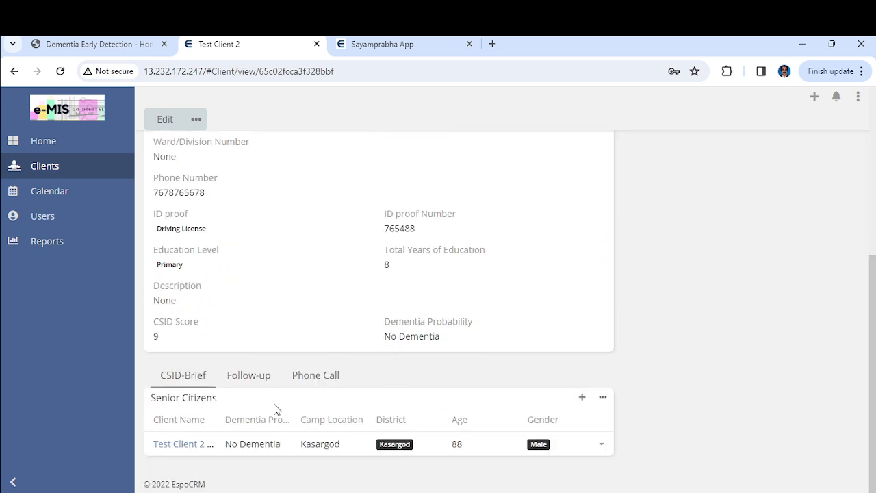
left_click(251, 376)
left_click(306, 393)
left_click(241, 398)
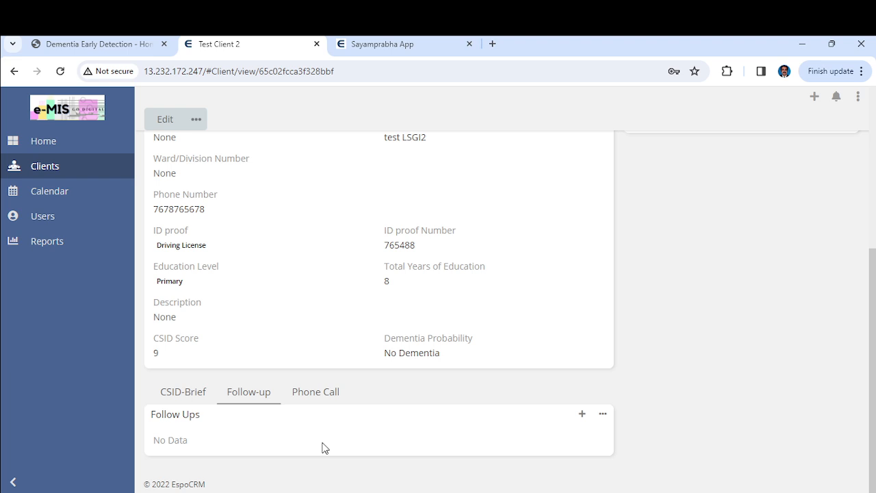
Start a follow-up with Reversible Dementia, doctor follow-up Yes and Regular homecare
left_click(581, 413)
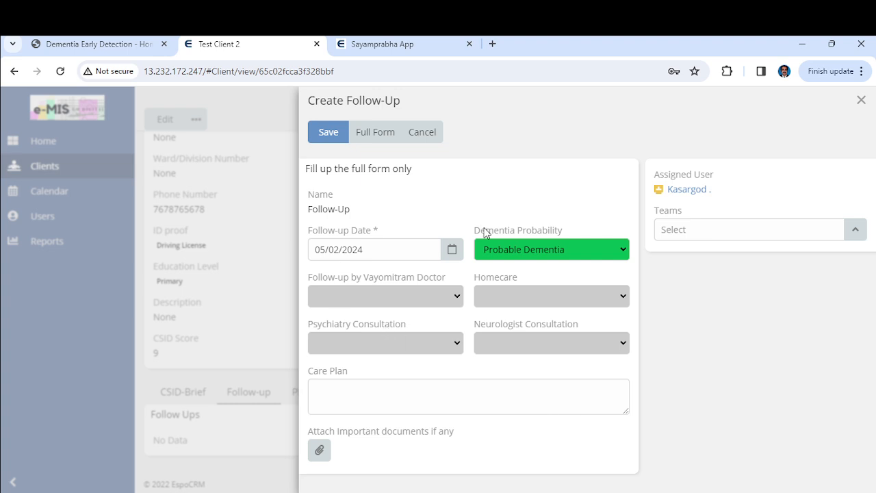
left_click(585, 249)
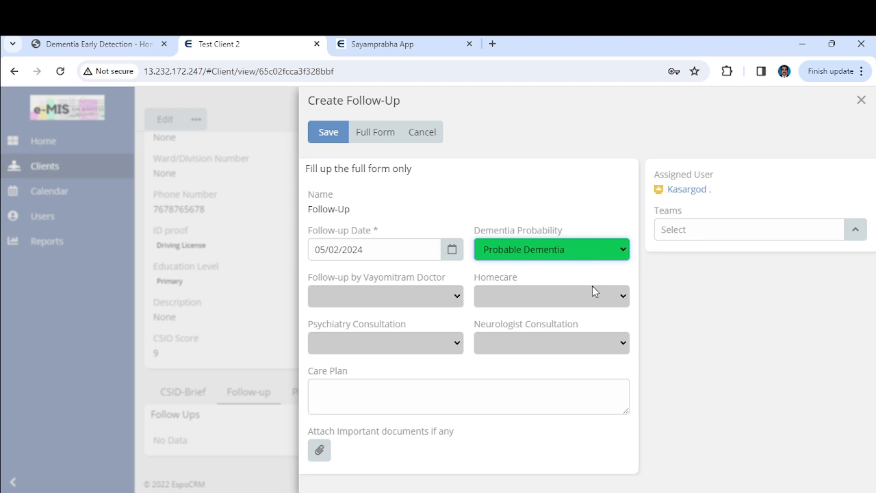
key("Down")
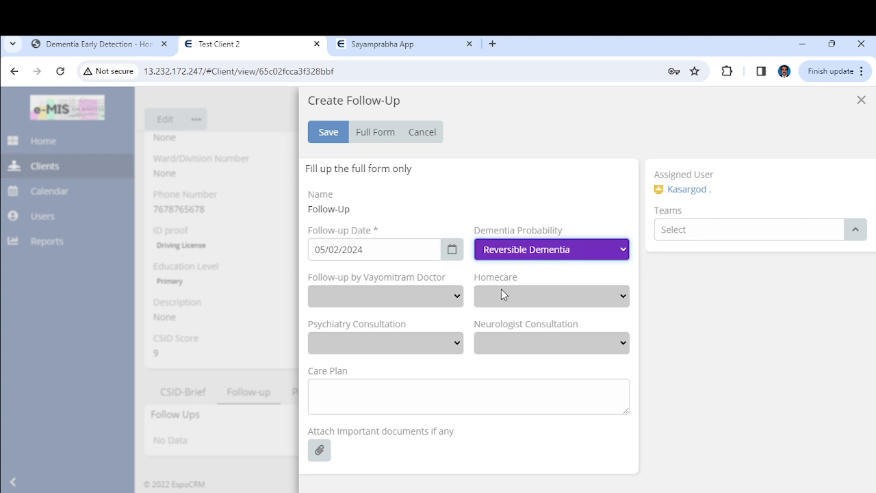
left_click(439, 296)
key("Down")
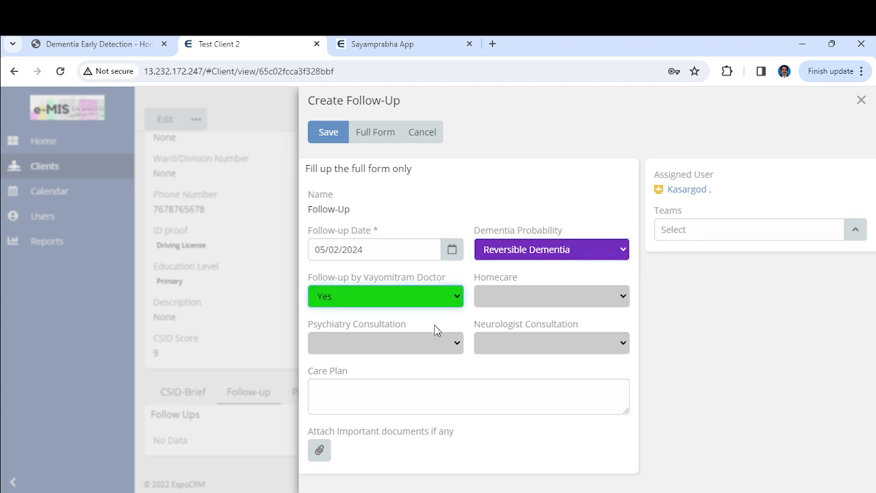
left_click(537, 302)
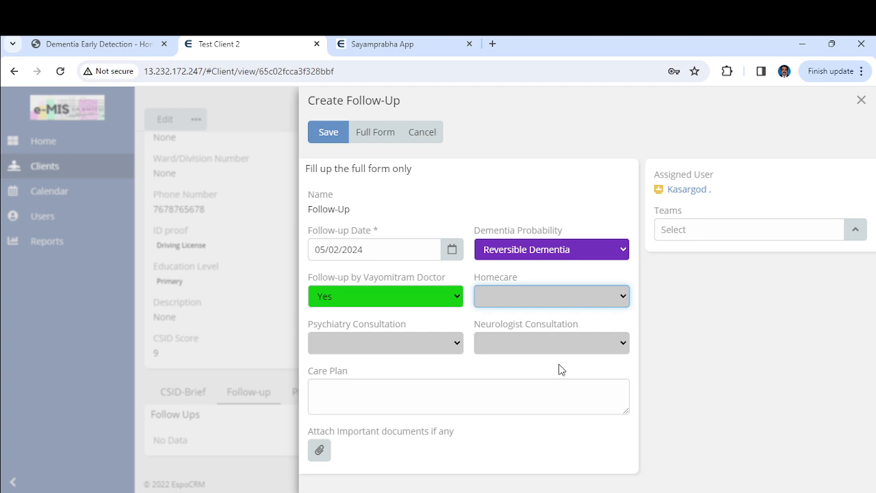
key("Down")
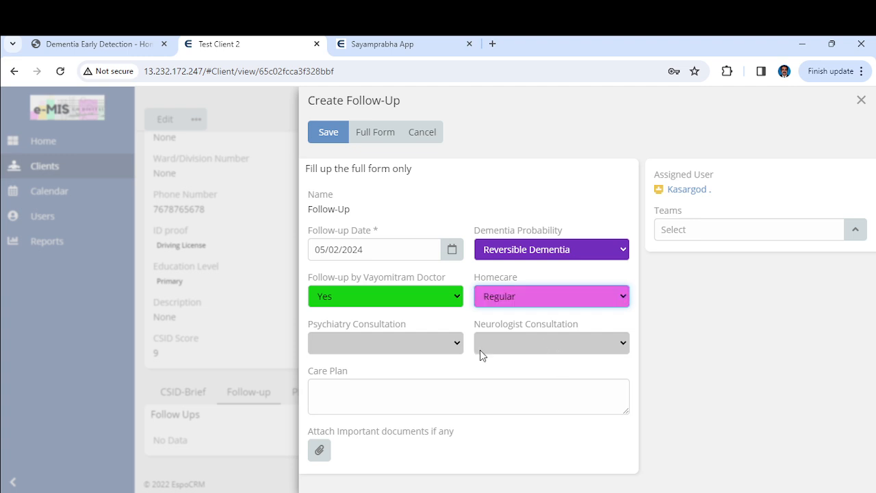
Set psychiatry and neurology consultations to On Demand, add care plan Test, and save
left_click(432, 346)
key("Down")
key("Tab")
key("Down")
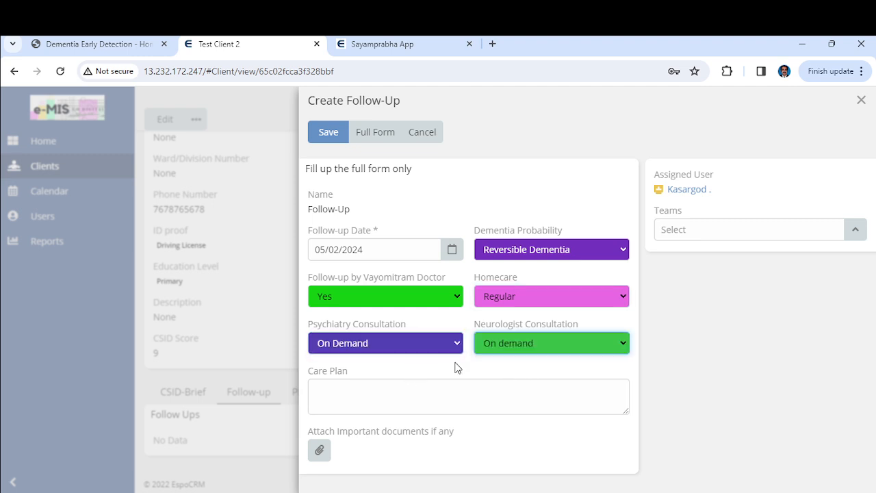
left_click(448, 391)
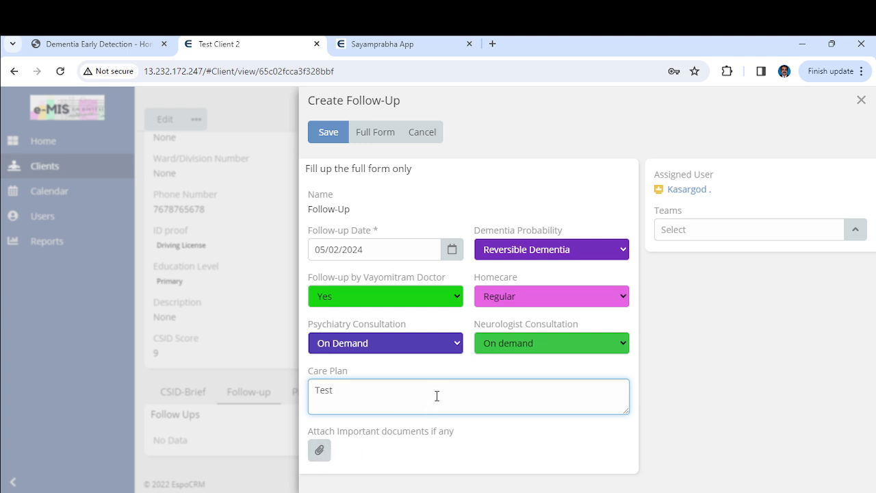
left_click(325, 135)
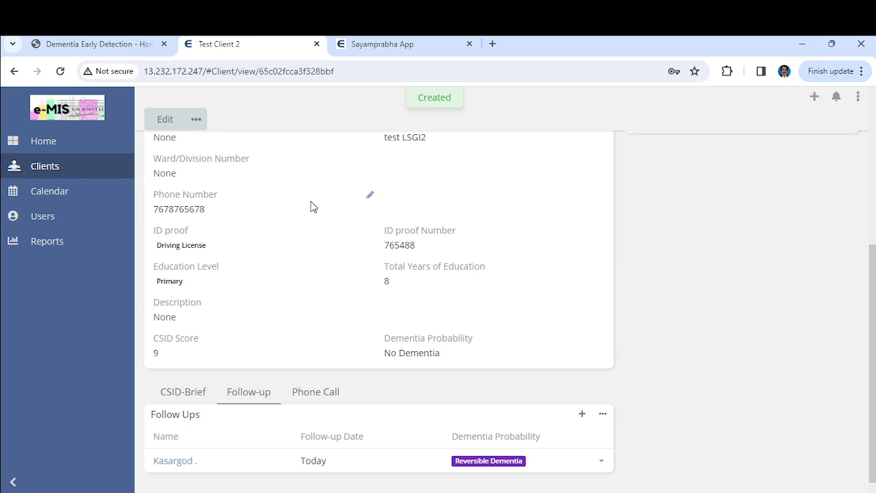
On the Home dashboard, check the Follow-ups chart's Yes bar now counts the Regular homecare follow-up
left_click(54, 144)
scroll(447, 281, "down", 10)
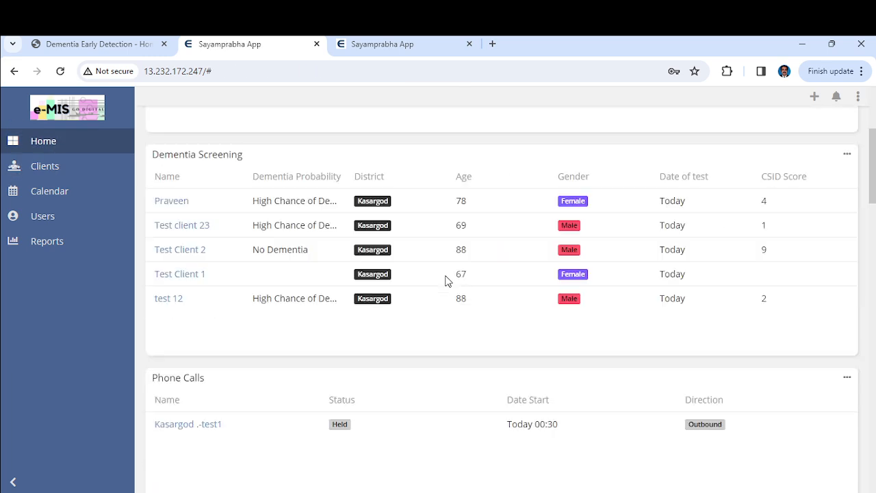
scroll(448, 281, "down", 2)
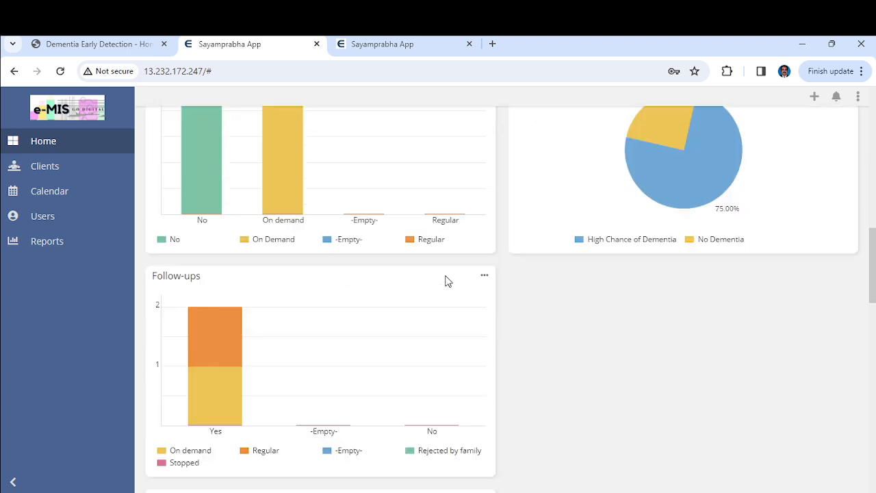
scroll(447, 280, "up", 2)
scroll(447, 280, "down", 1)
scroll(448, 280, "down", 2)
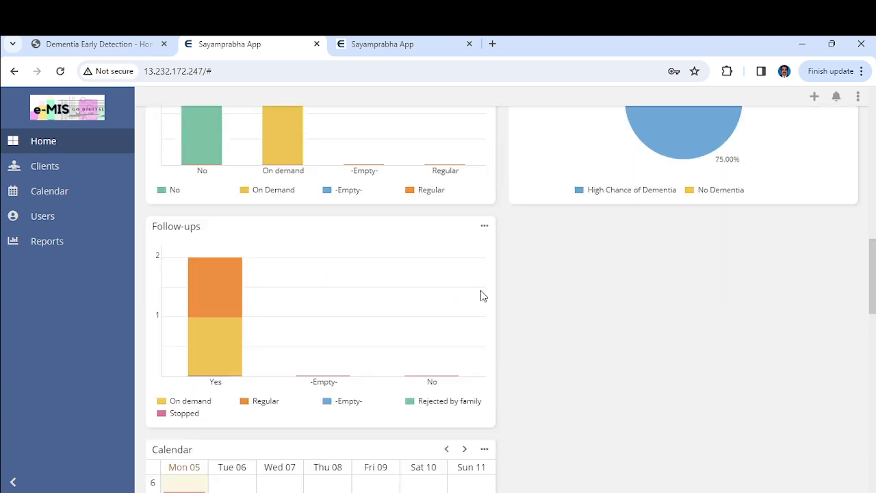
mouse_move(215, 303)
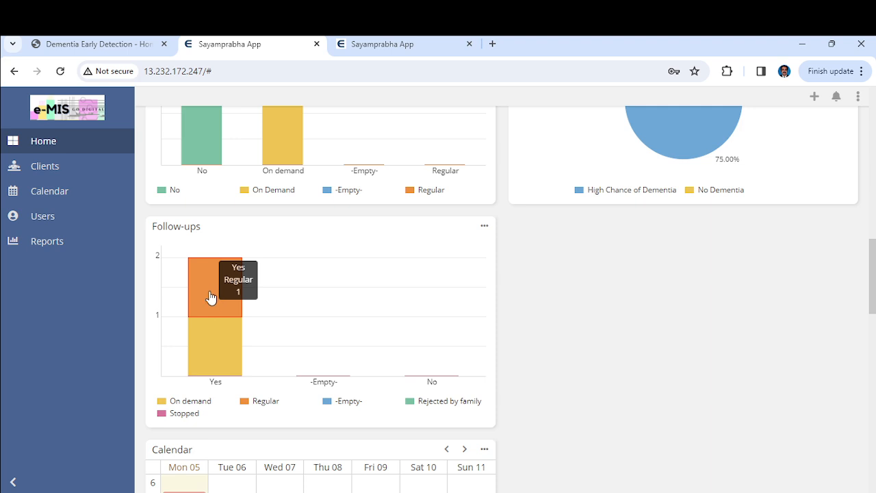
scroll(305, 319, "up", 4)
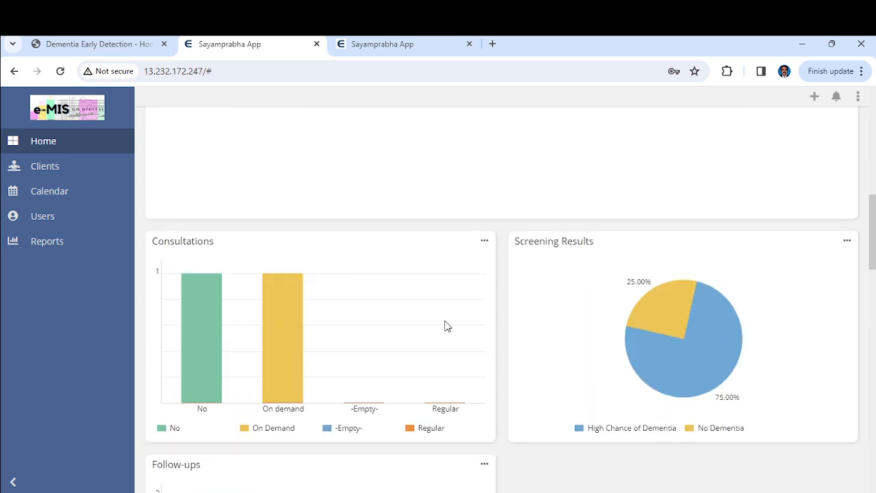
scroll(441, 321, "up", 4)
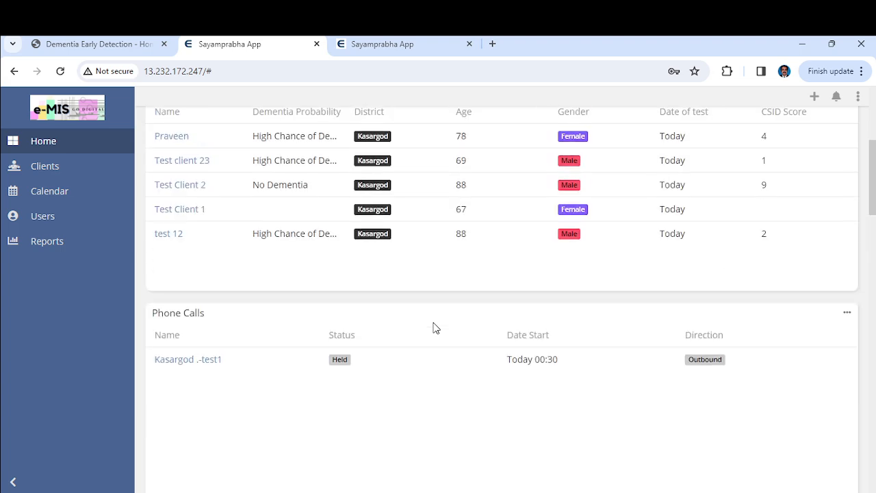
scroll(424, 344, "up", 3)
scroll(334, 332, "up", 1)
scroll(334, 332, "up", 1)
scroll(333, 332, "down", 1)
scroll(334, 332, "up", 1)
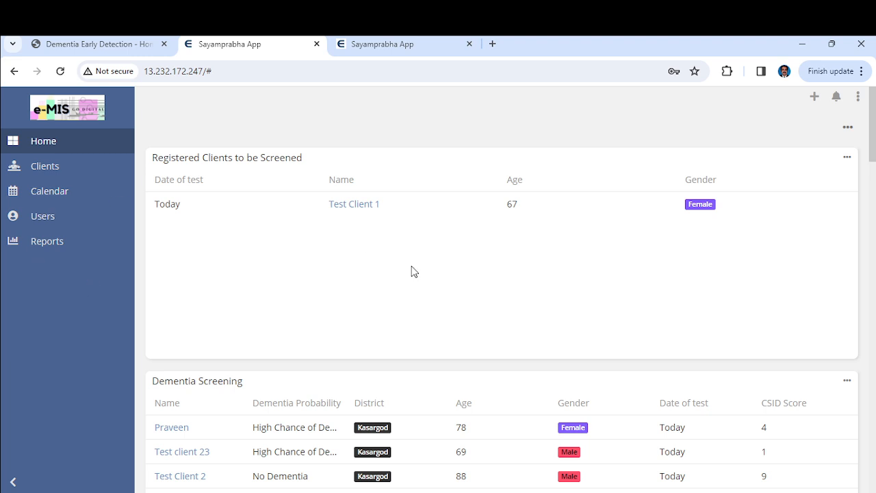
Open the user's Preferences page showing locale defaults DD/MM/YYYY and Asia/Kolkata
left_click(858, 97)
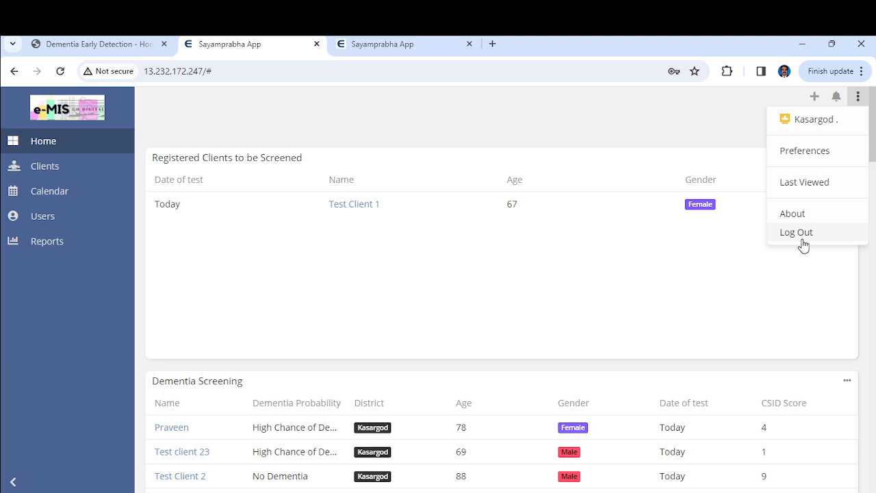
left_click(805, 151)
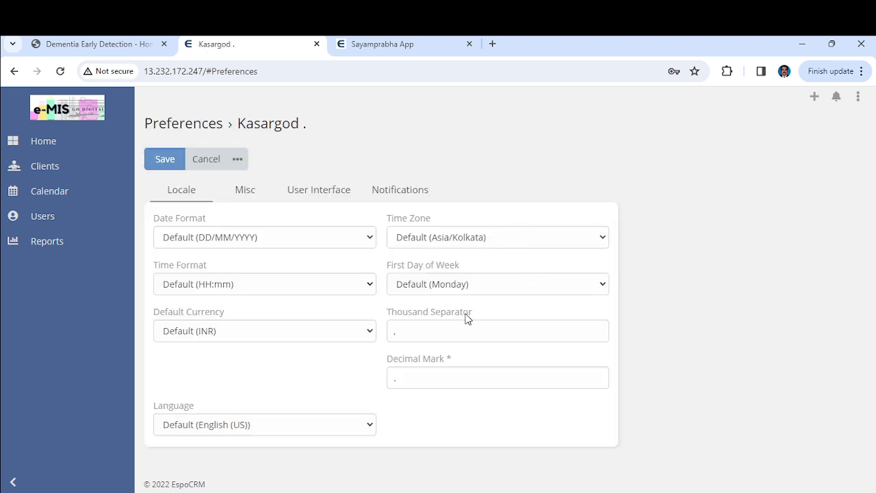
left_click(245, 160)
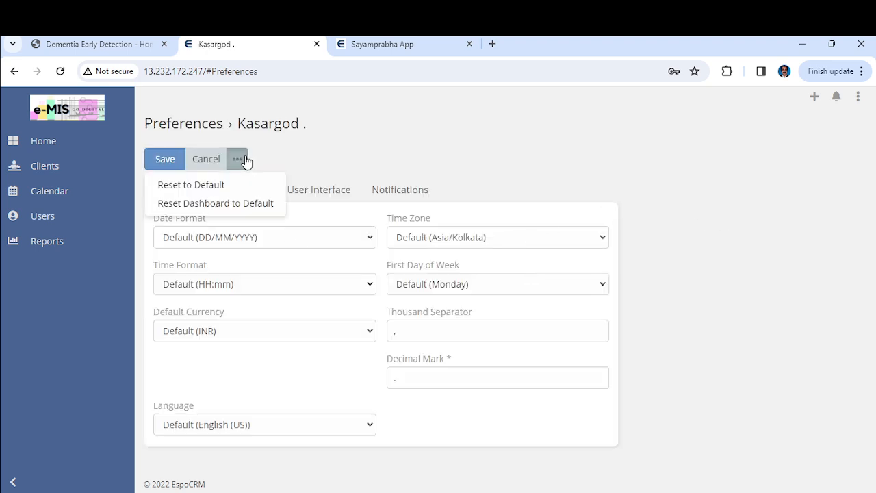
left_click(315, 154)
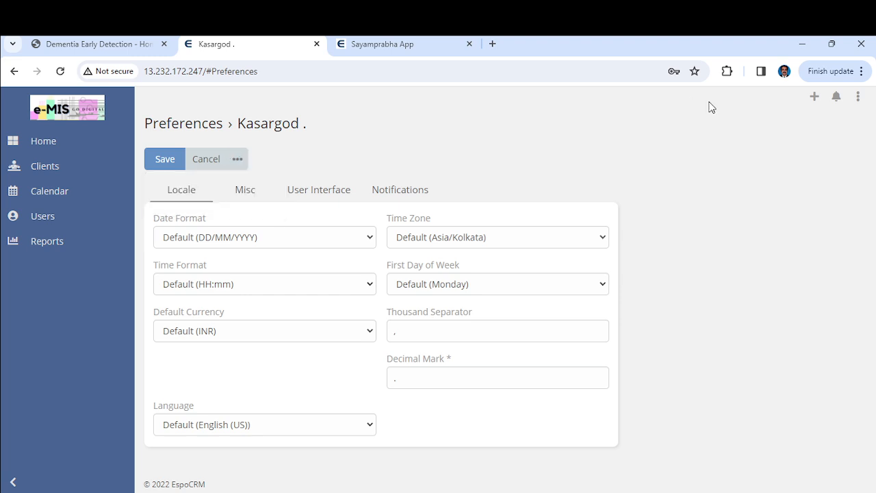
left_click(858, 97)
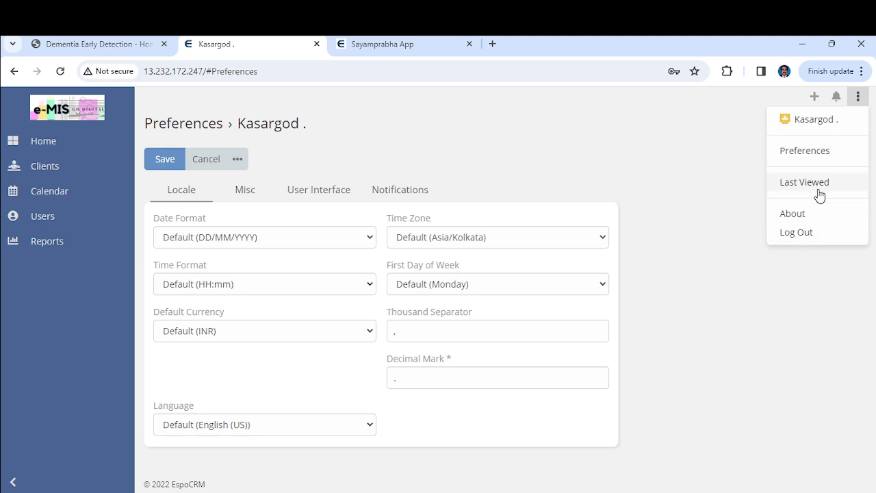
Open the Kasargod user profile showing district, Regular type and Dementia_Field role
left_click(814, 119)
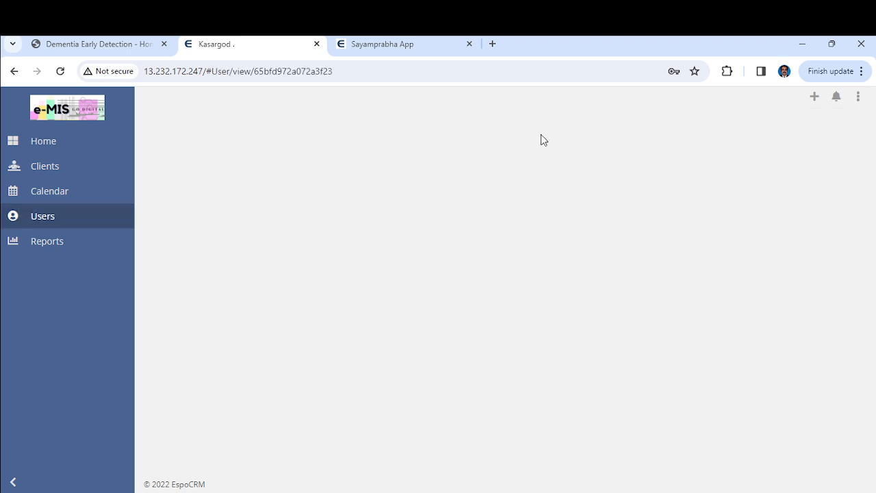
scroll(432, 311, "down", 2)
scroll(413, 309, "up", 2)
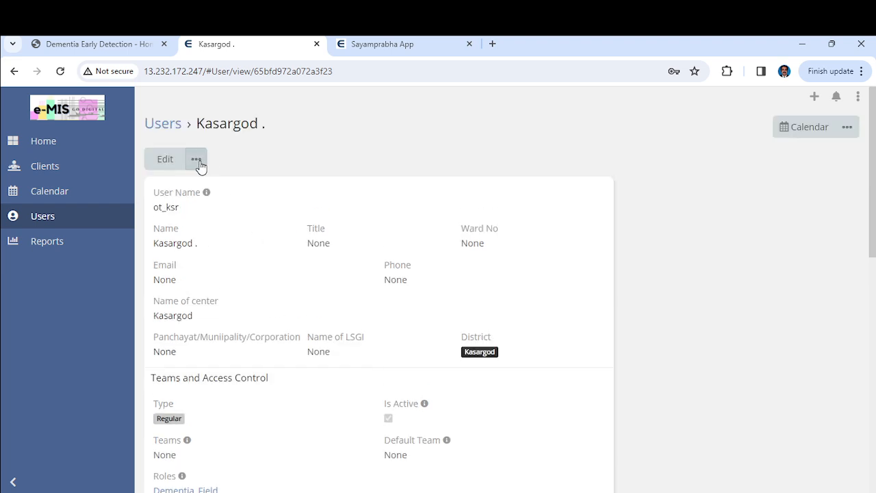
Bring up the Change Password form, then cancel it without changing the password
left_click(198, 163)
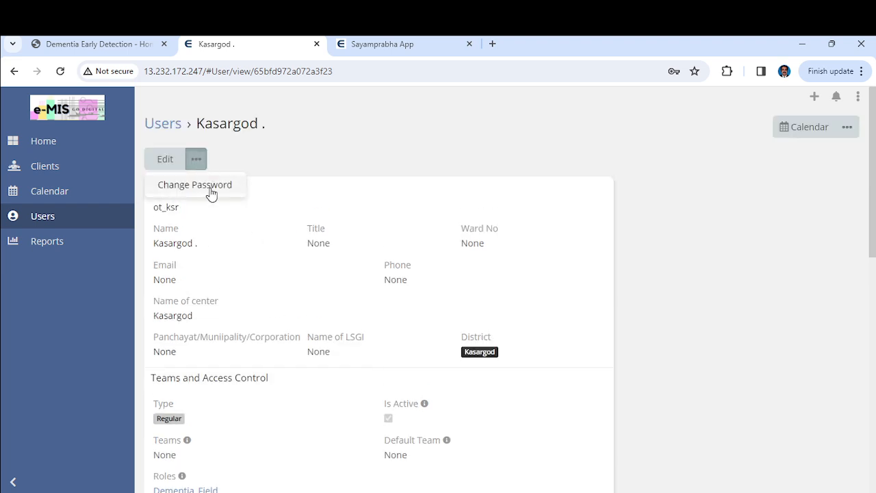
left_click(210, 190)
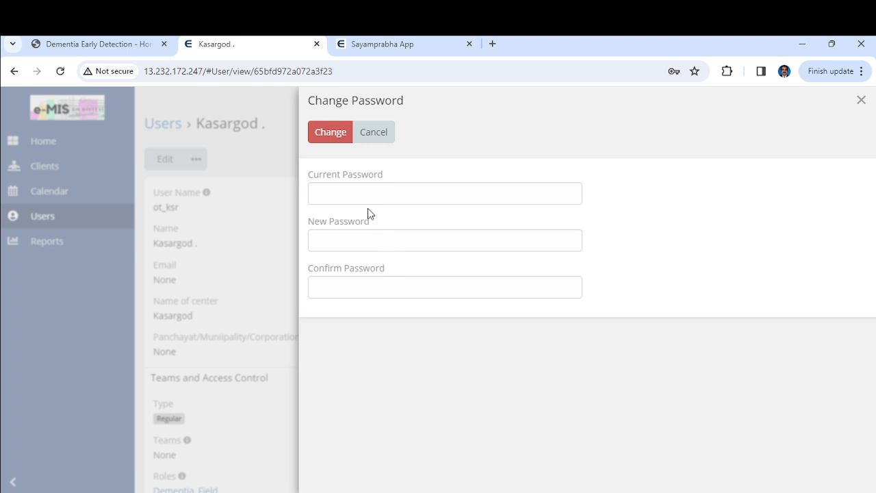
left_click(382, 134)
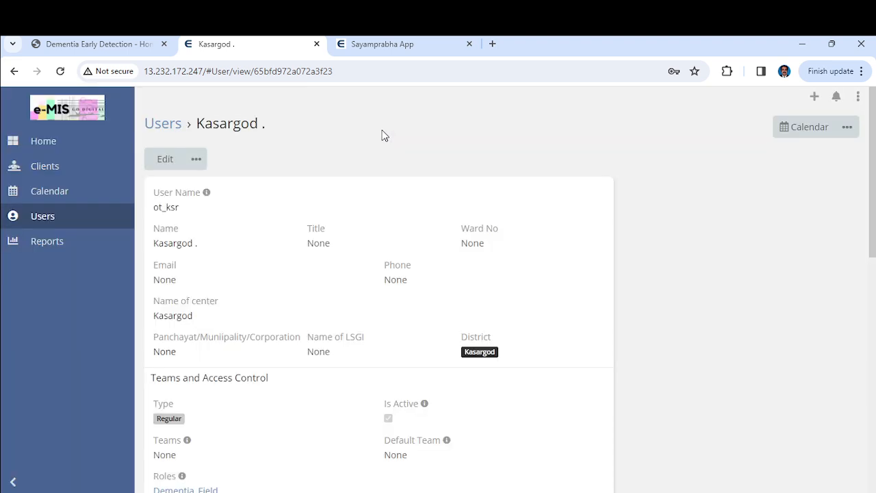